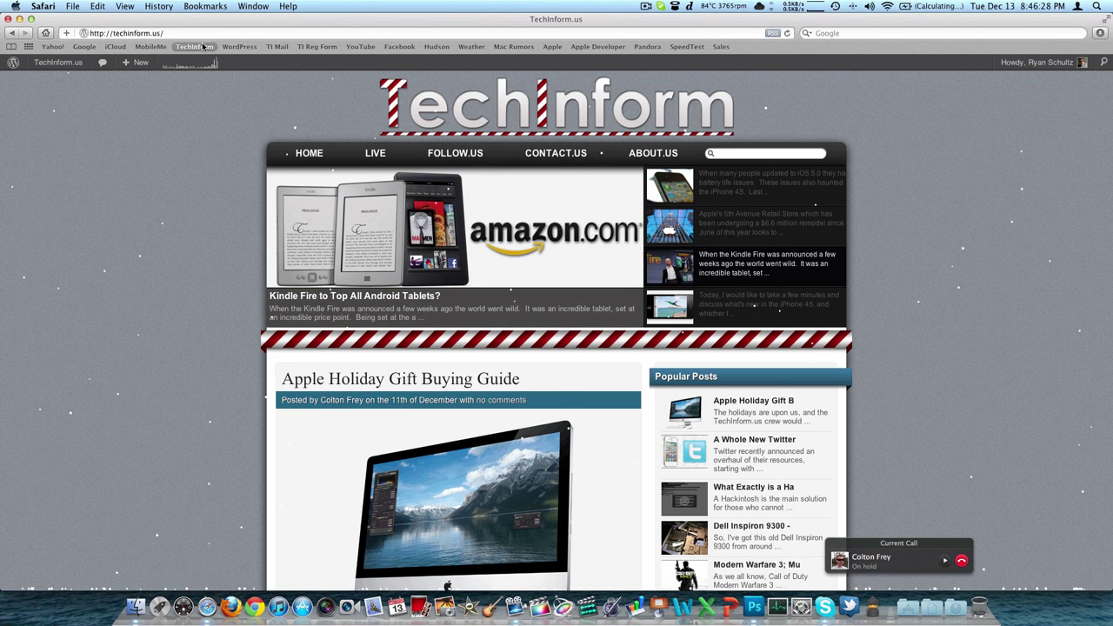
# Switch to Photoshop to show the TechInform logo document with its blue T, I and underline.
pyautogui.click(753, 606)
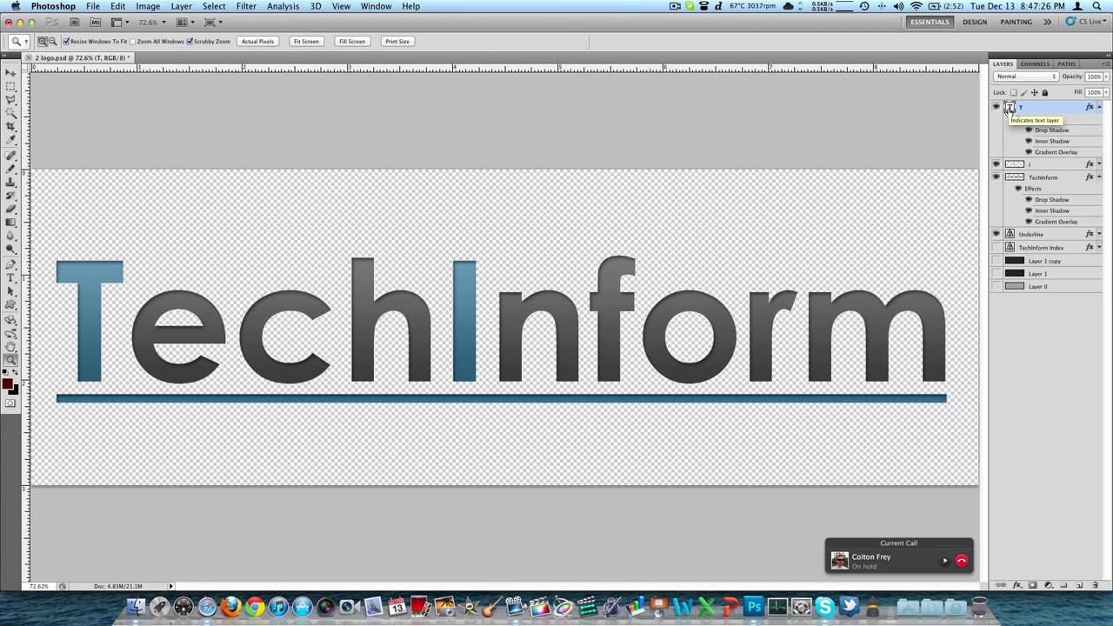
# Change the T letter's text colour to light blue 3399cc.
pyautogui.doubleClick(1009, 107)
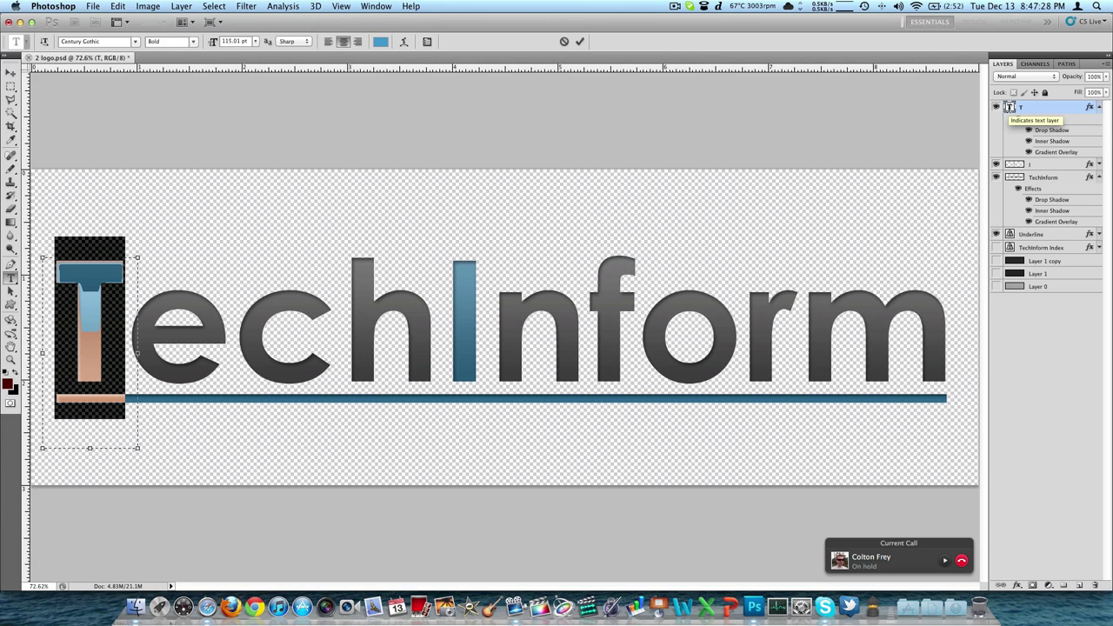
pyautogui.click(379, 42)
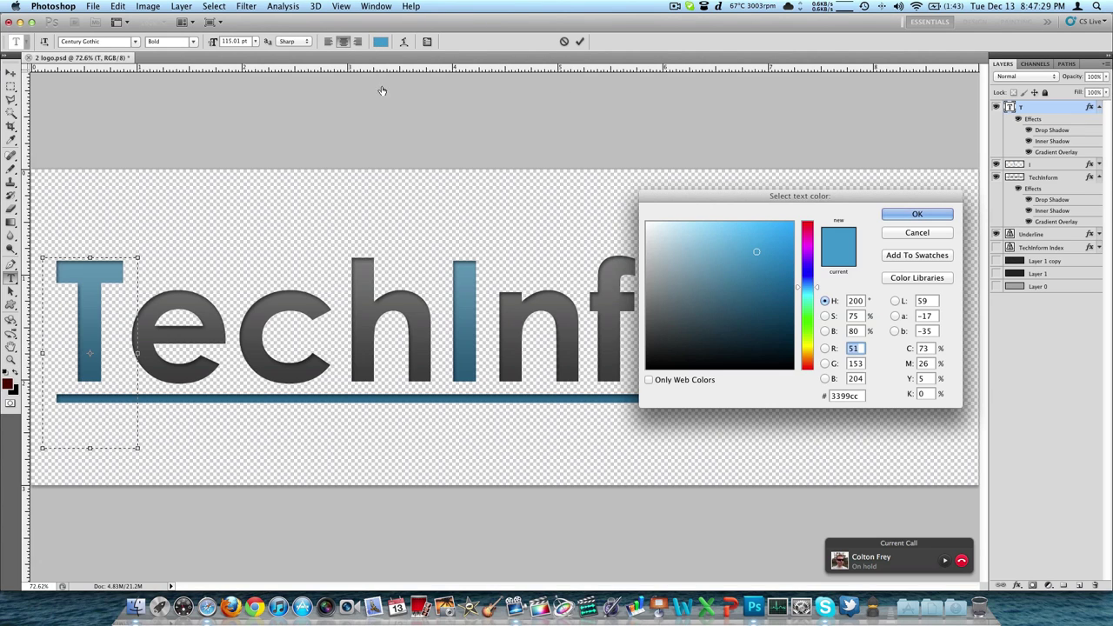
pyautogui.doubleClick(853, 397)
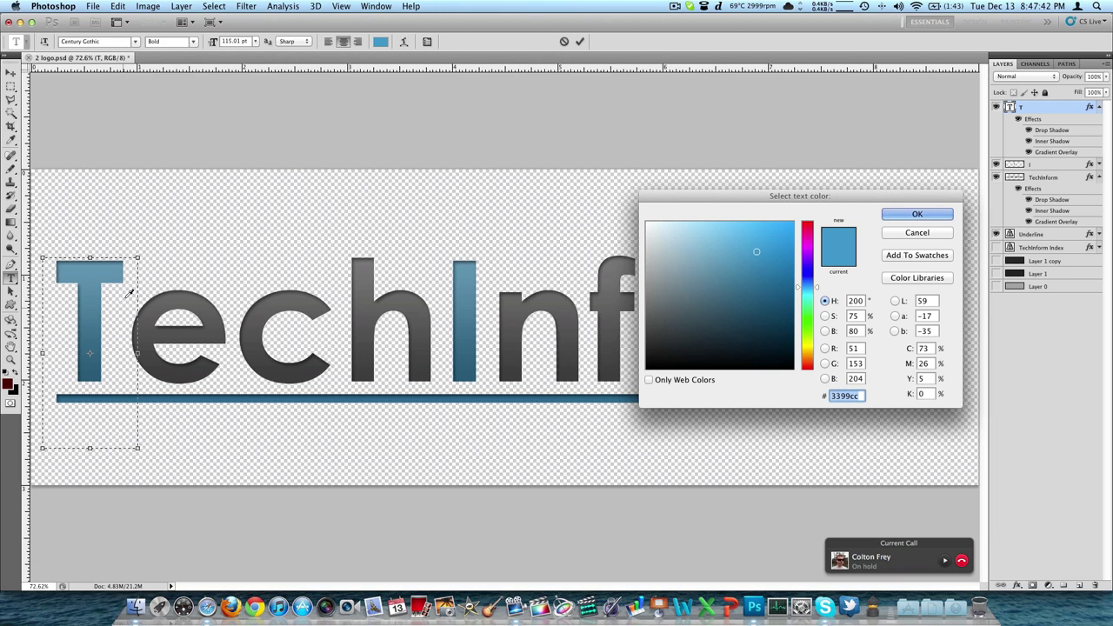
pyautogui.click(921, 215)
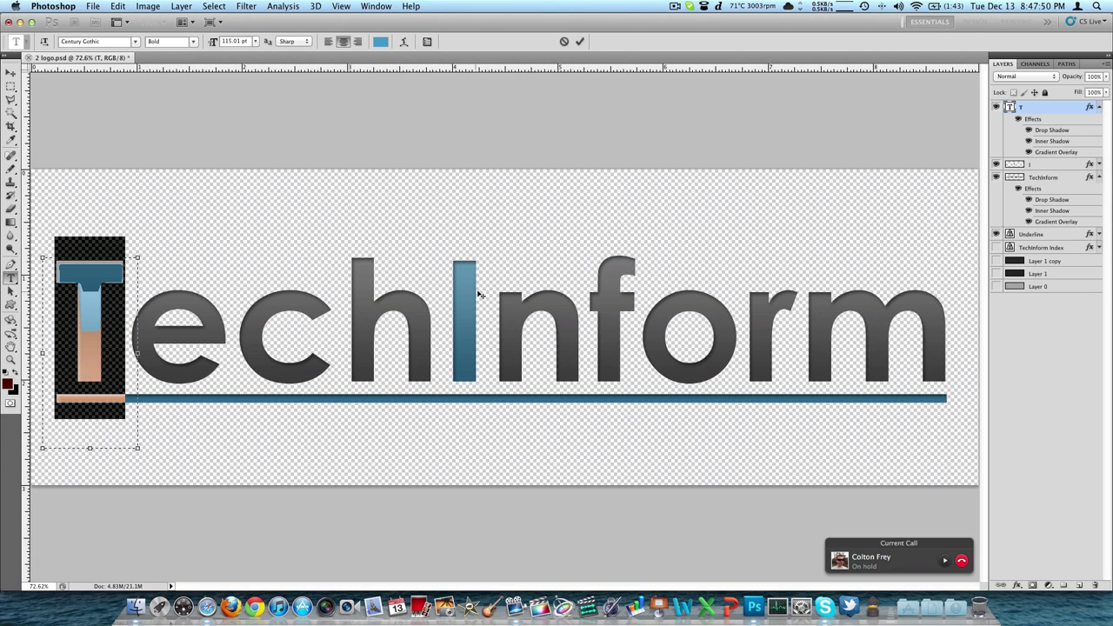
pyautogui.click(579, 40)
pyautogui.press('z')
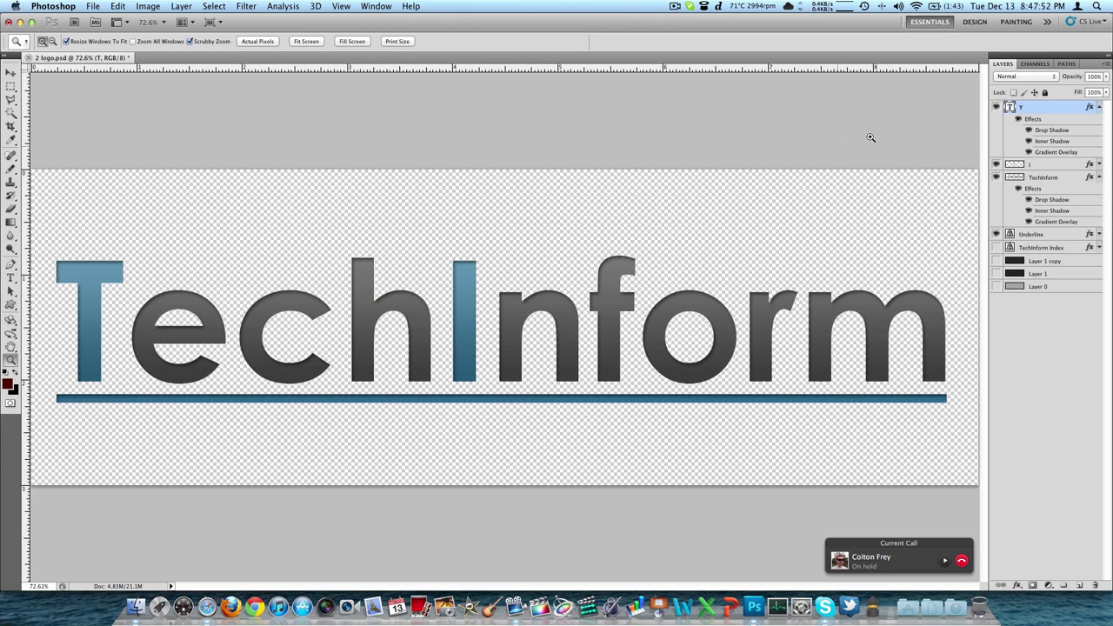
# Hide the T layer's effects so the letter shows flat blue.
pyautogui.click(1019, 119)
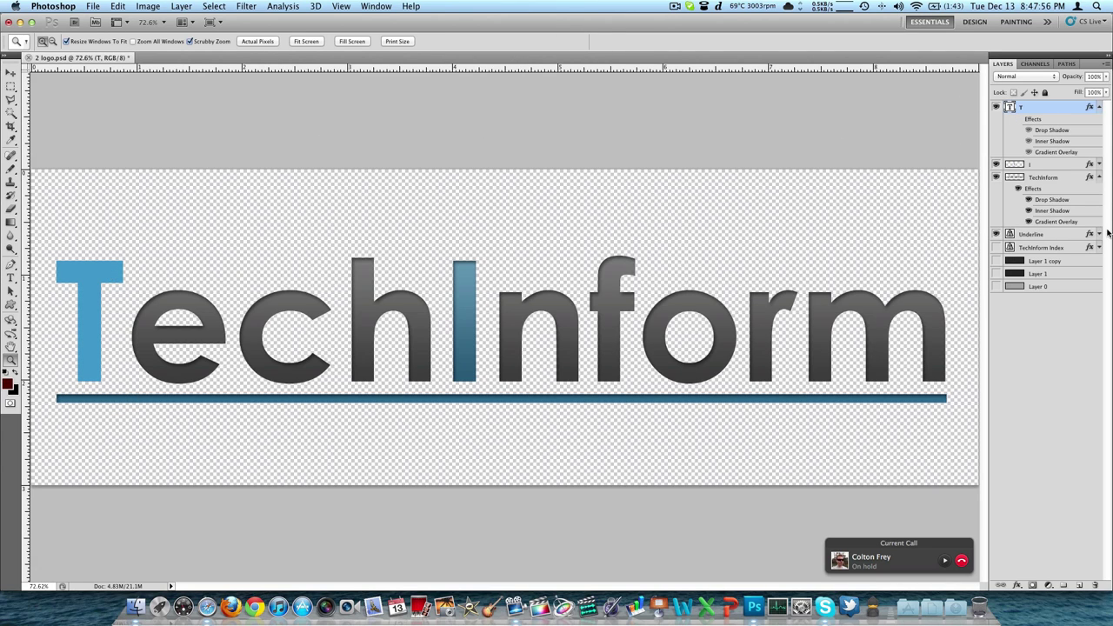
pyautogui.doubleClick(1009, 107)
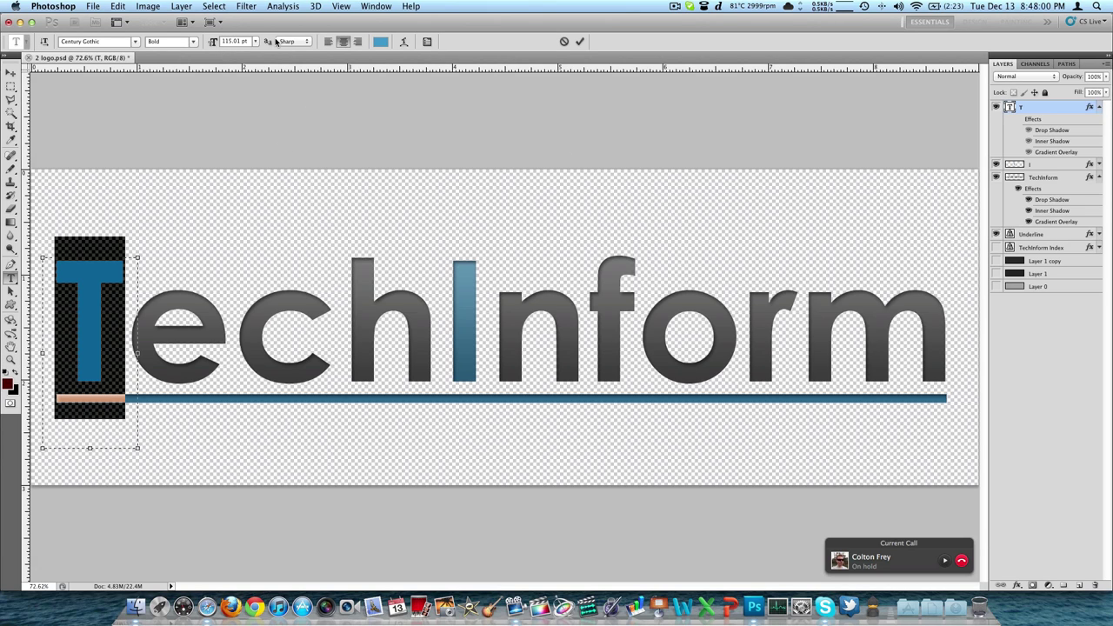
pyautogui.click(581, 42)
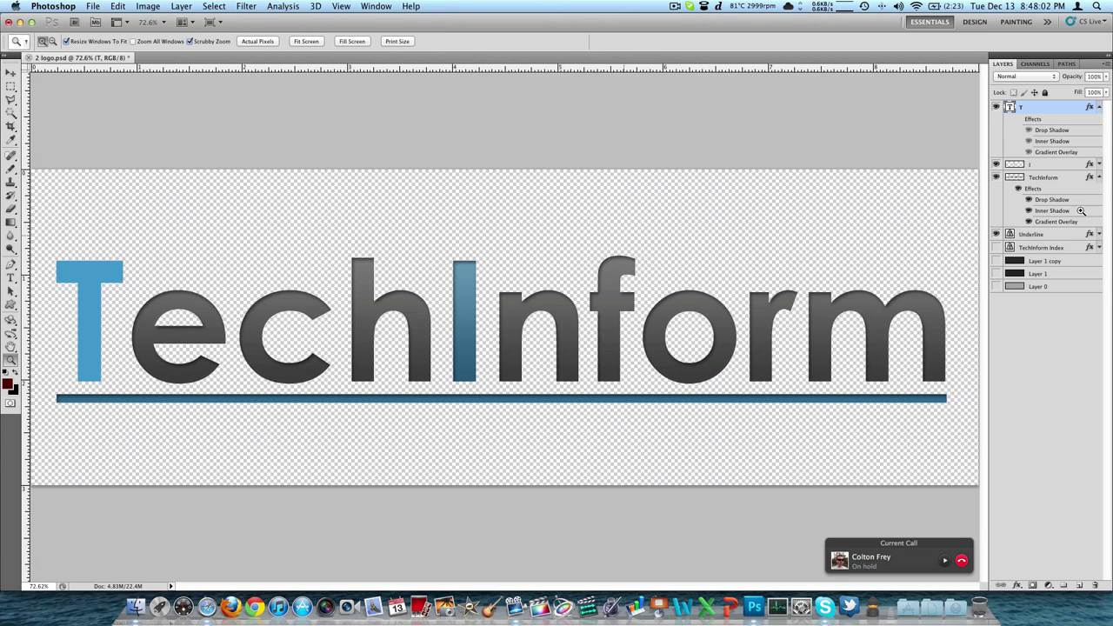
# Set the T's drop shadow colour to light blue 99ccff in Layer Style.
pyautogui.doubleClick(1036, 110)
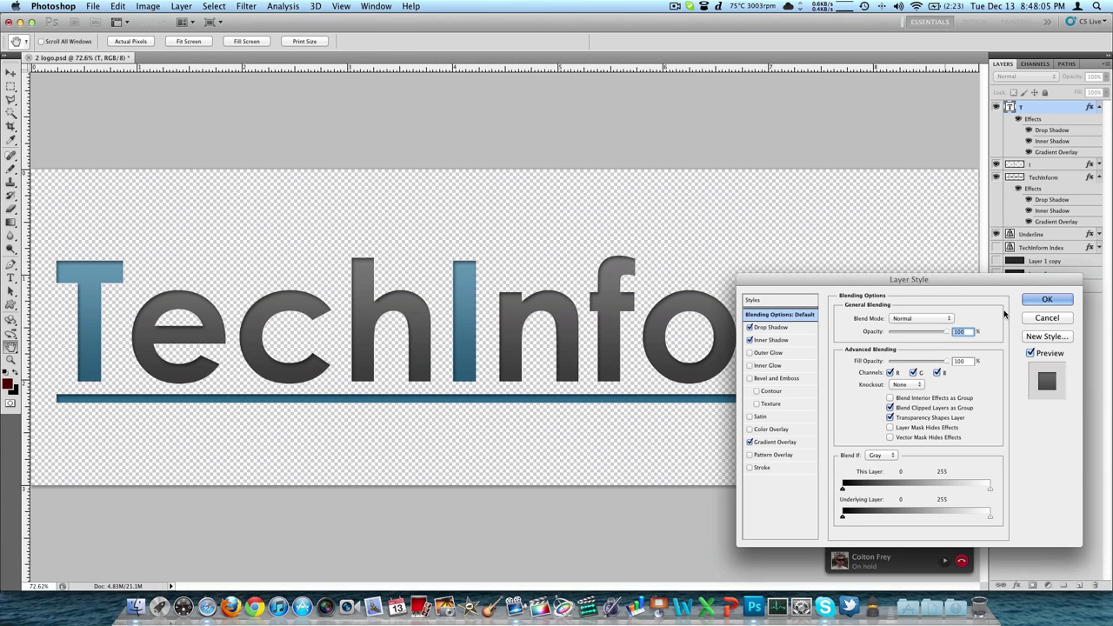
pyautogui.click(774, 327)
pyautogui.click(953, 319)
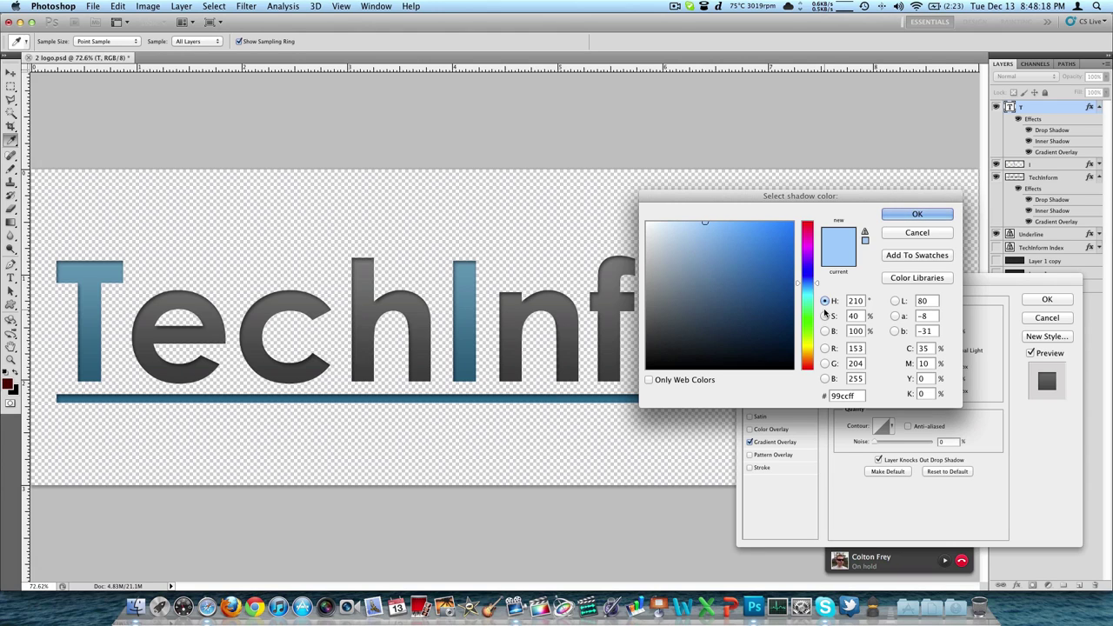
pyautogui.click(925, 214)
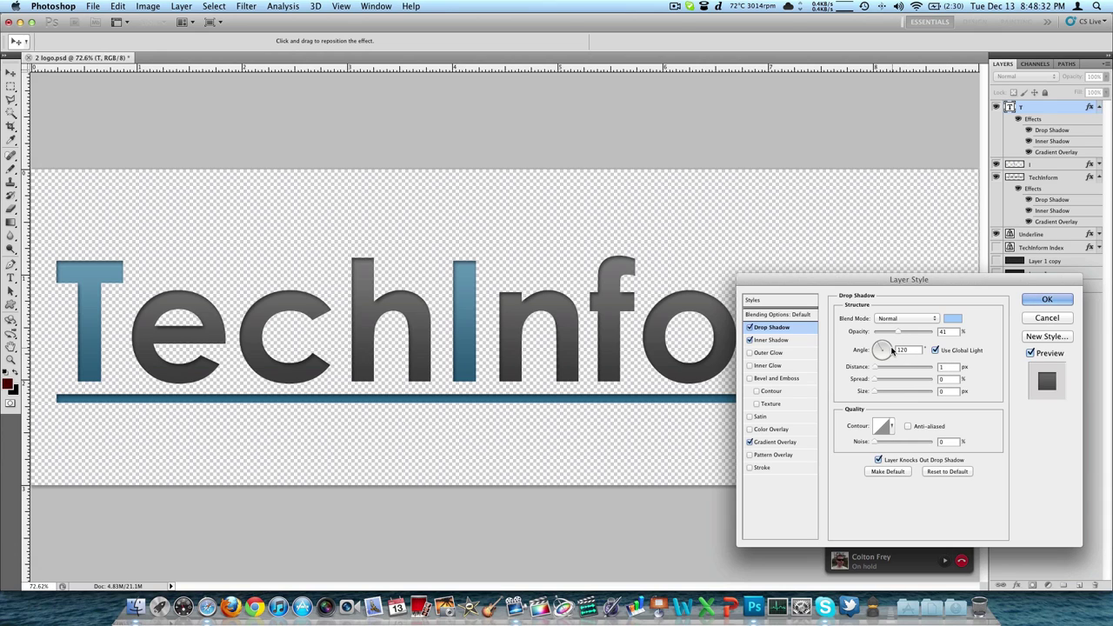
# Keep the T's inner shadow black 000000, Multiply, at 52% opacity.
pyautogui.click(795, 340)
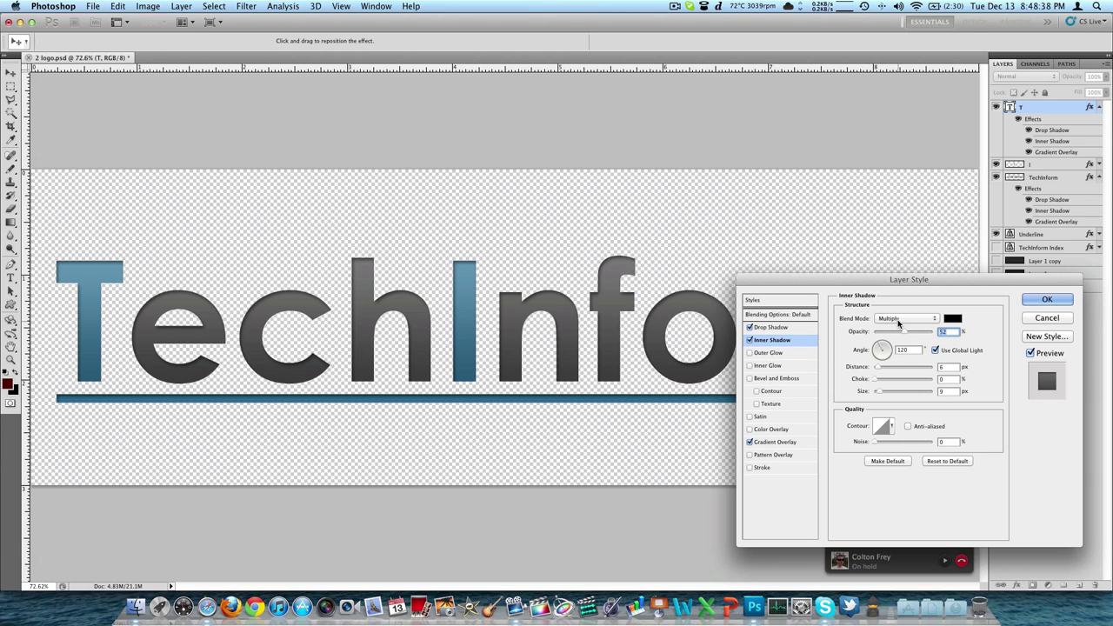
pyautogui.click(948, 319)
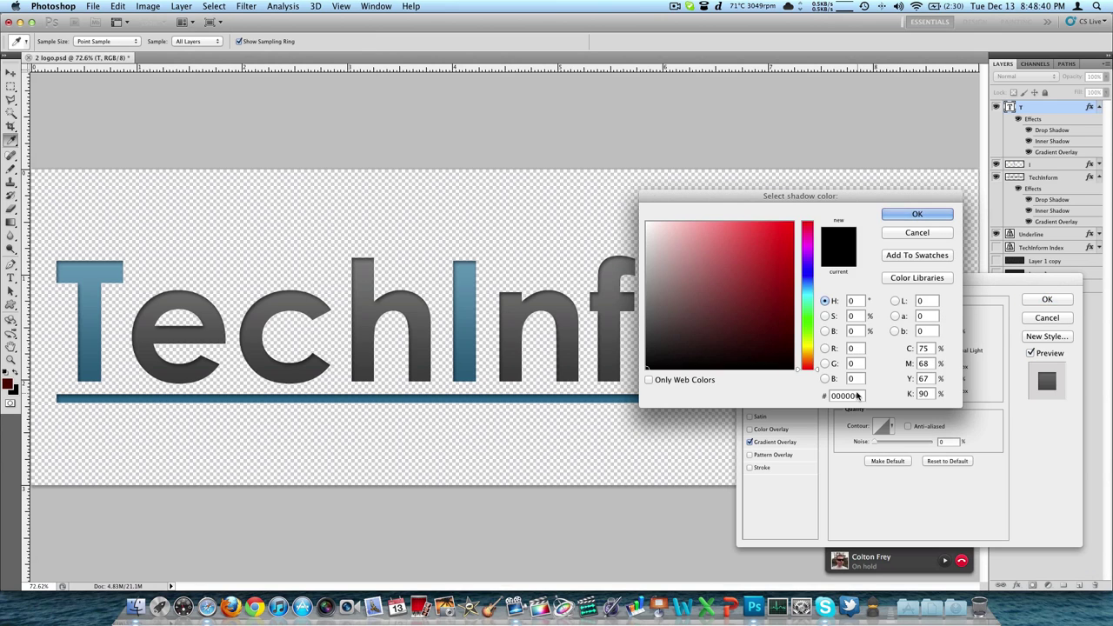
pyautogui.click(917, 215)
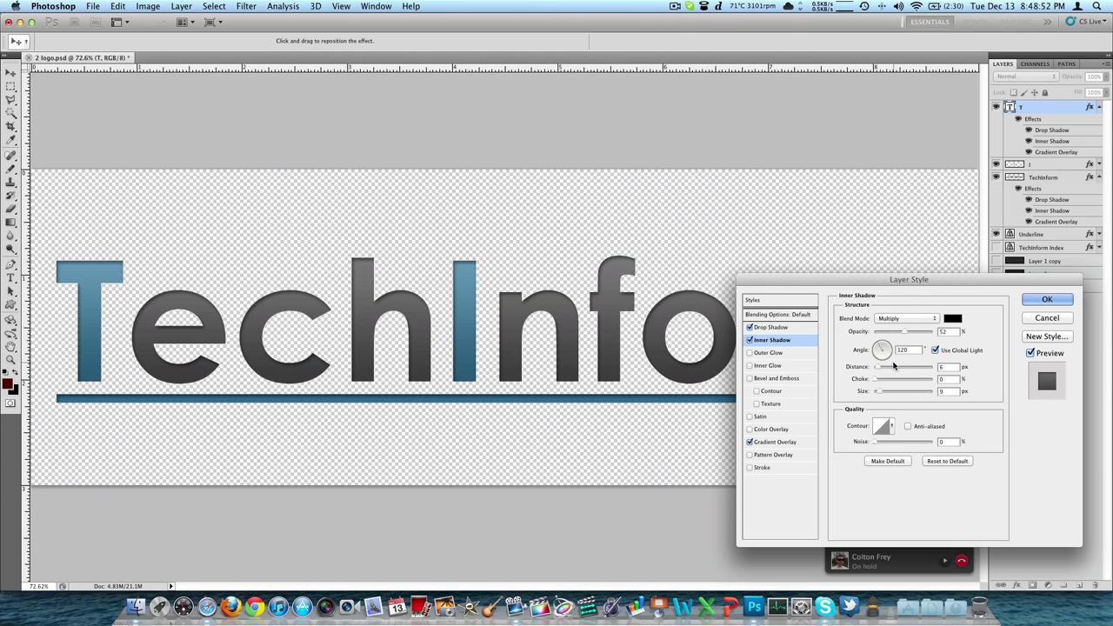
# Make the T's gradient overlay run from near-black 0e0e0e to grey 989898.
pyautogui.click(778, 446)
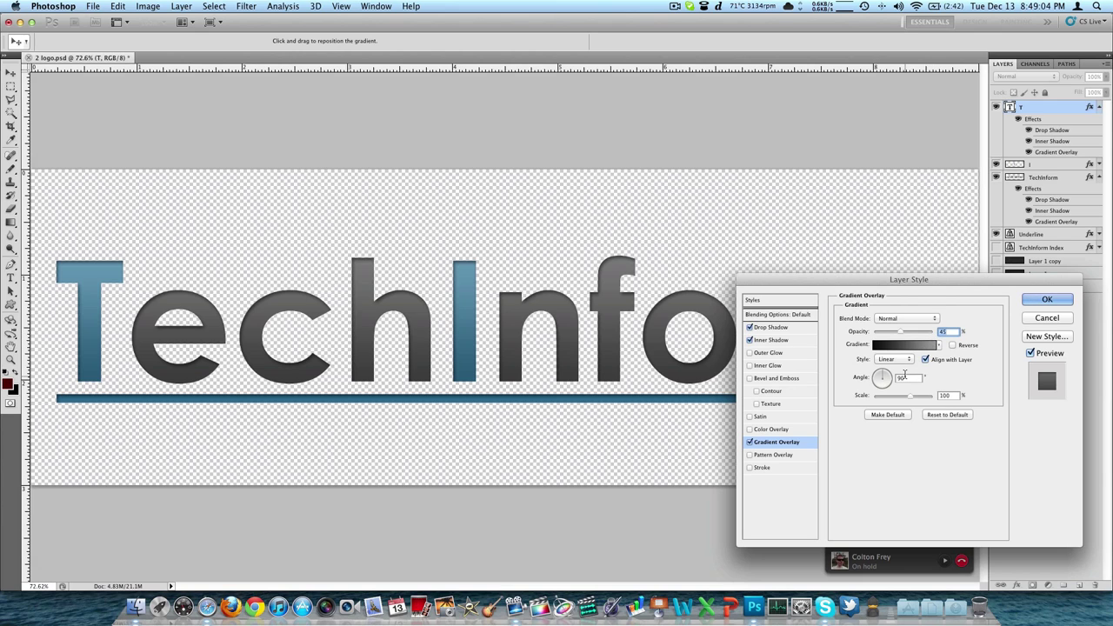
pyautogui.click(915, 346)
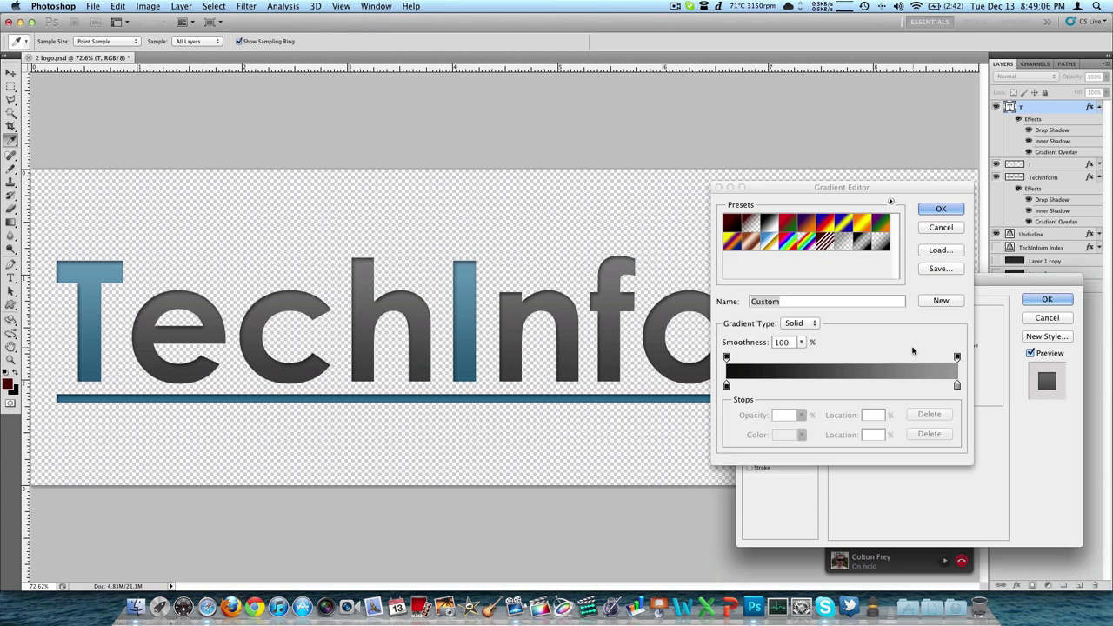
pyautogui.click(727, 385)
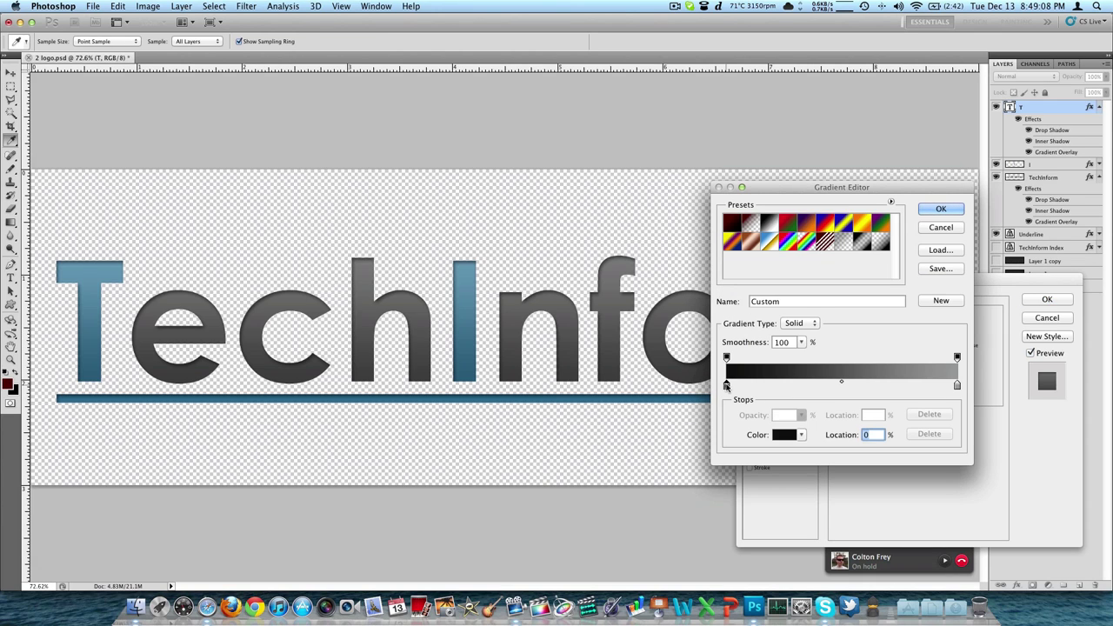
pyautogui.click(785, 435)
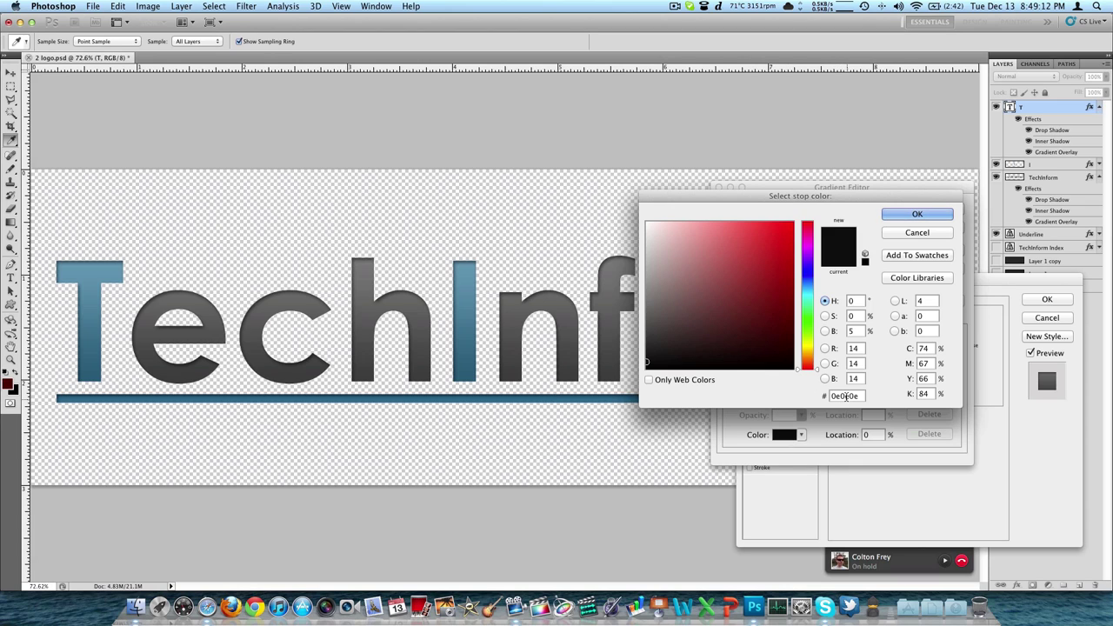
pyautogui.click(903, 223)
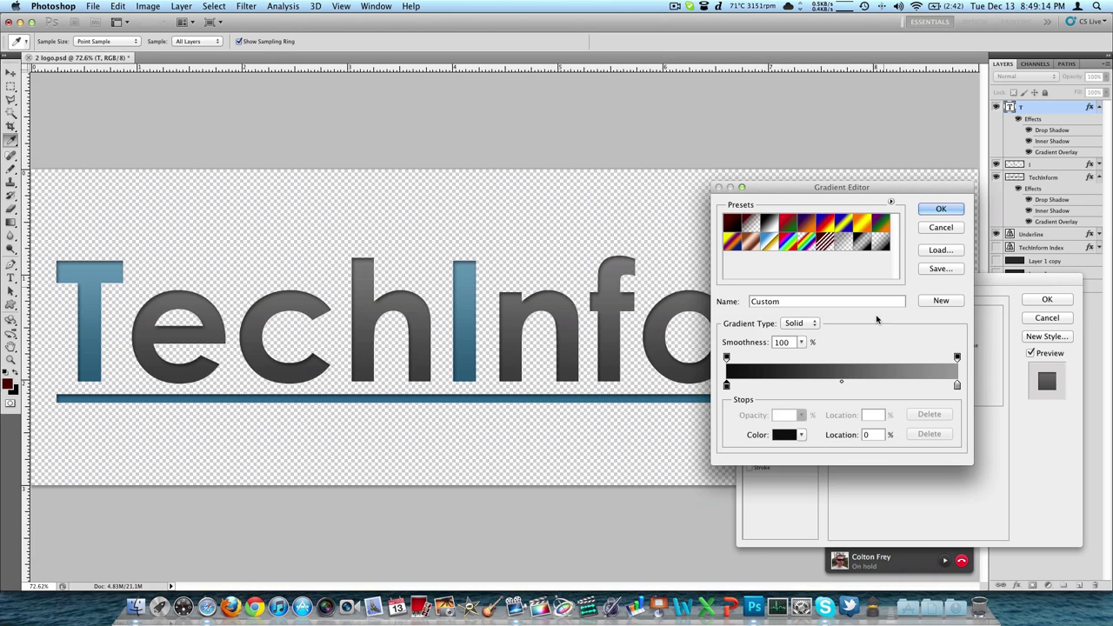
pyautogui.click(957, 385)
pyautogui.click(785, 436)
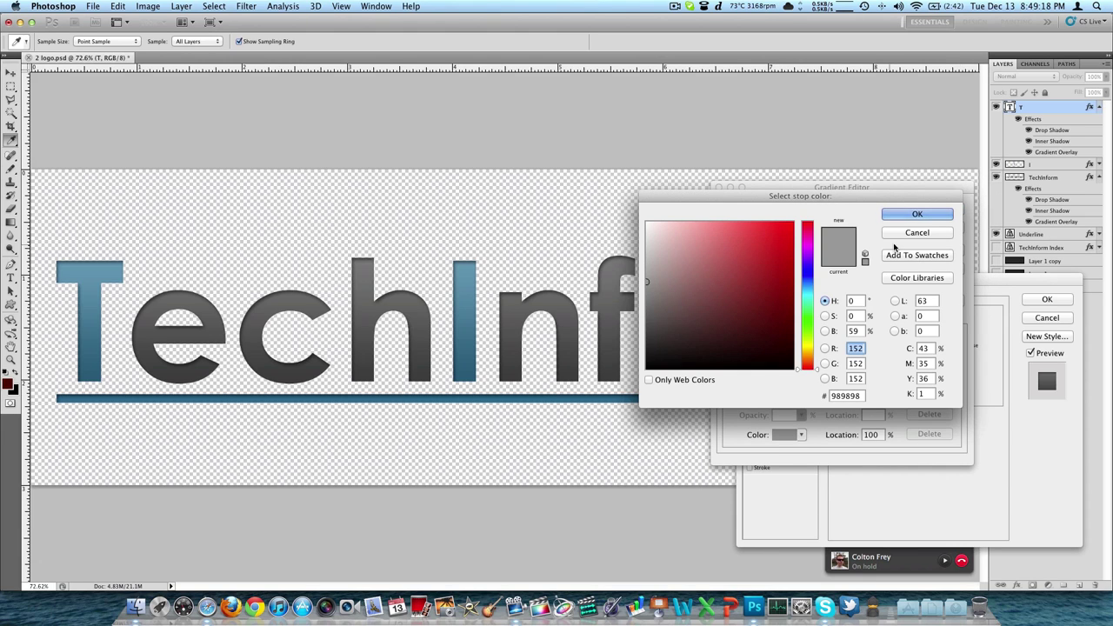
pyautogui.press('Return')
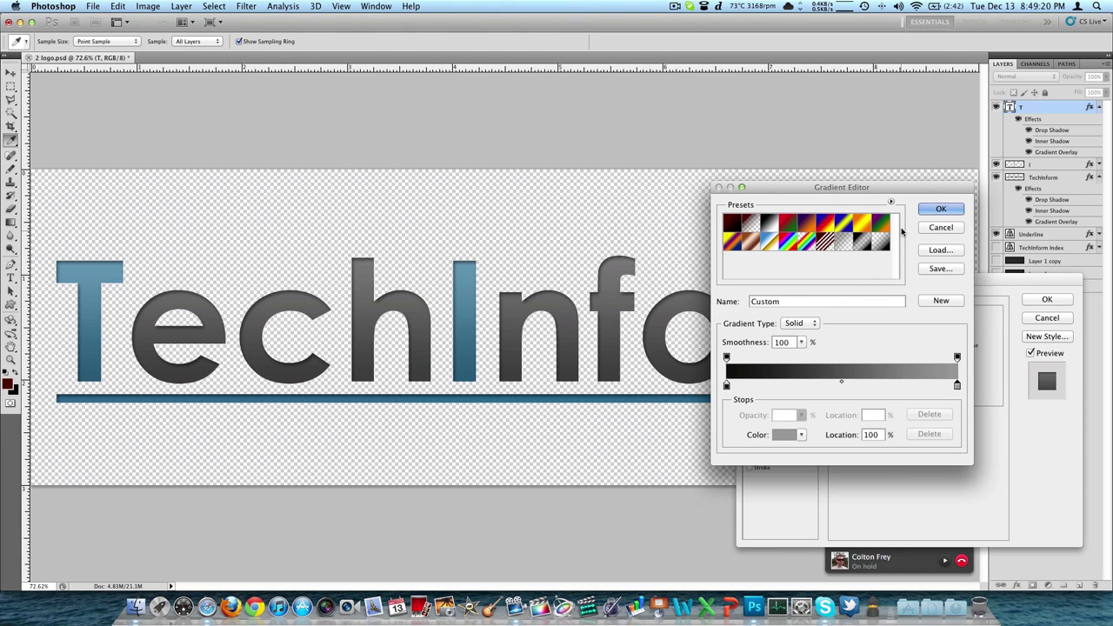
pyautogui.click(935, 210)
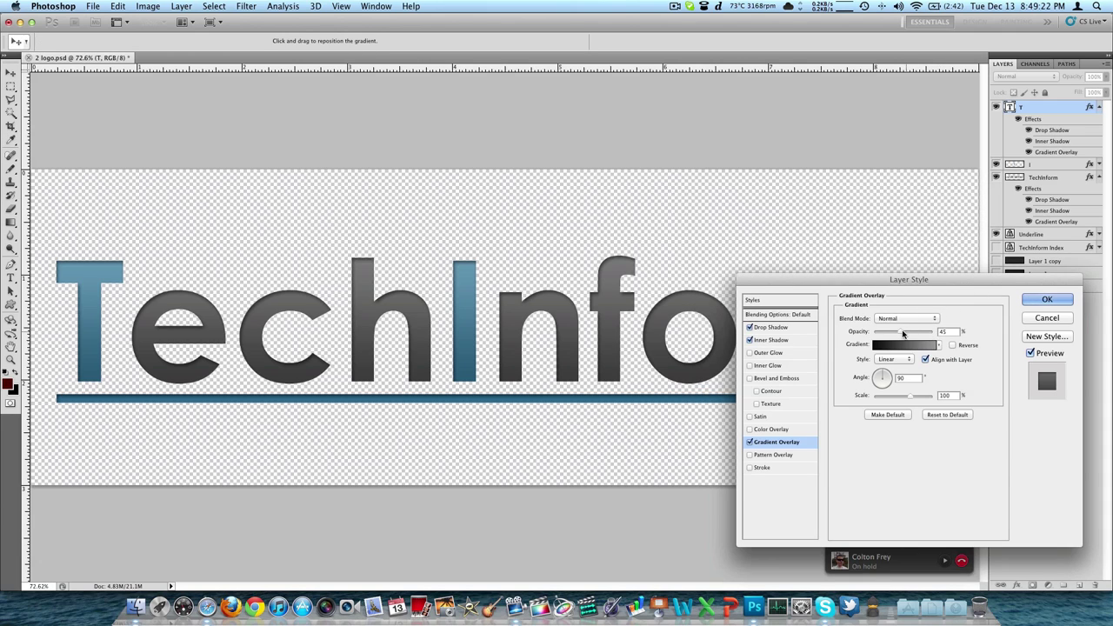
# Set the gradient overlay opacity to 41% and apply the layer style.
pyautogui.moveTo(902, 334); pyautogui.dragTo(937, 334)
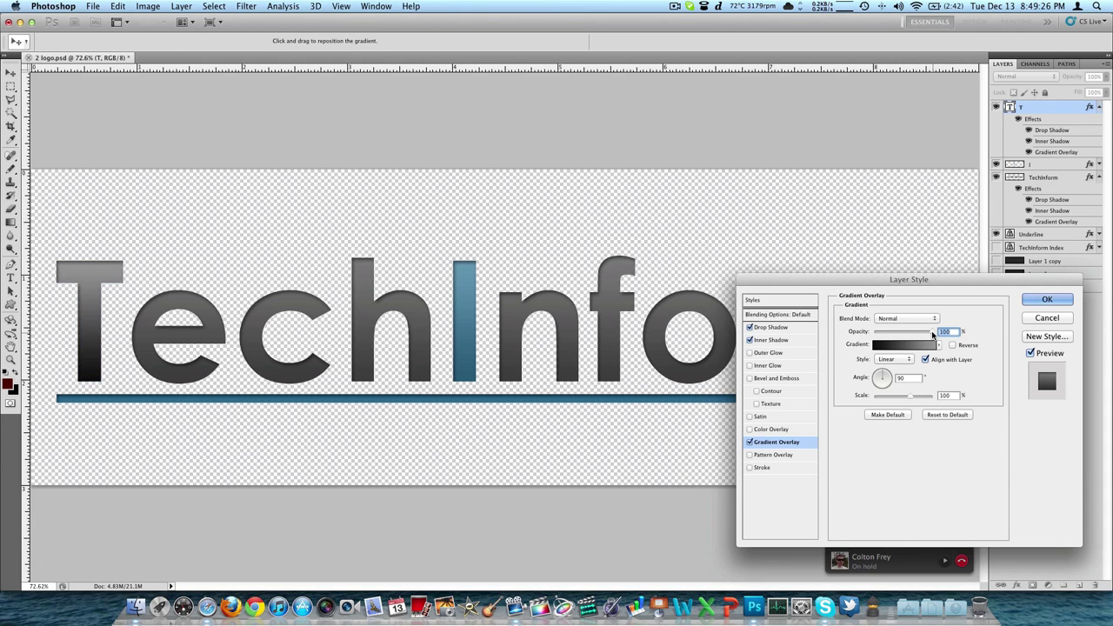
pyautogui.write('41')
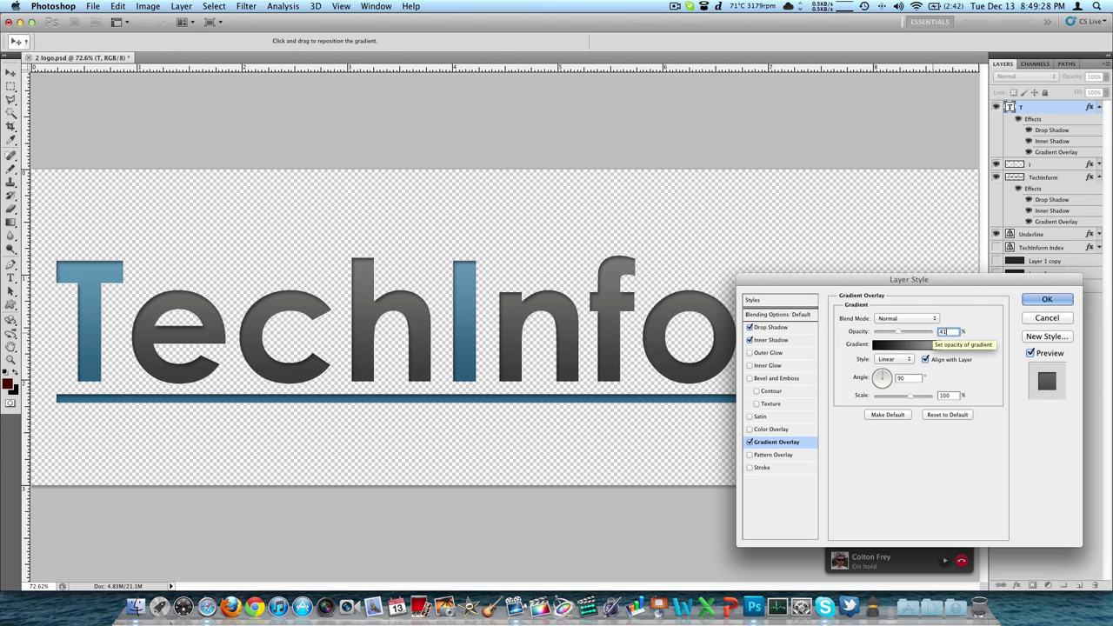
pyautogui.click(1032, 300)
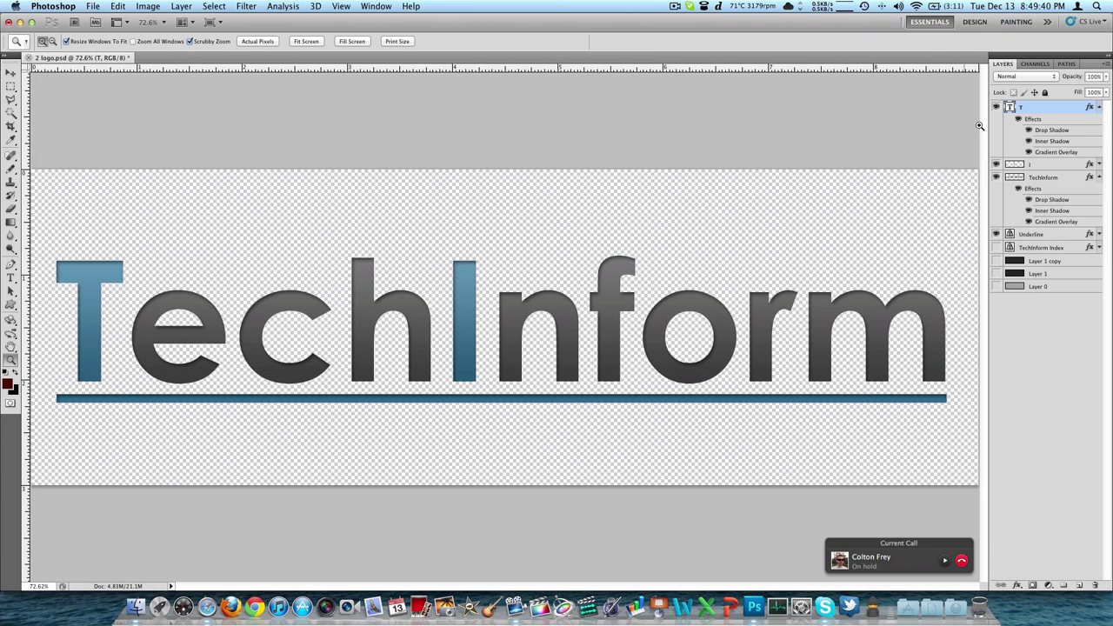
# Show the TechInform layer's Gradient Overlay settings: 45% opacity, linear, 90°.
pyautogui.doubleClick(1058, 178)
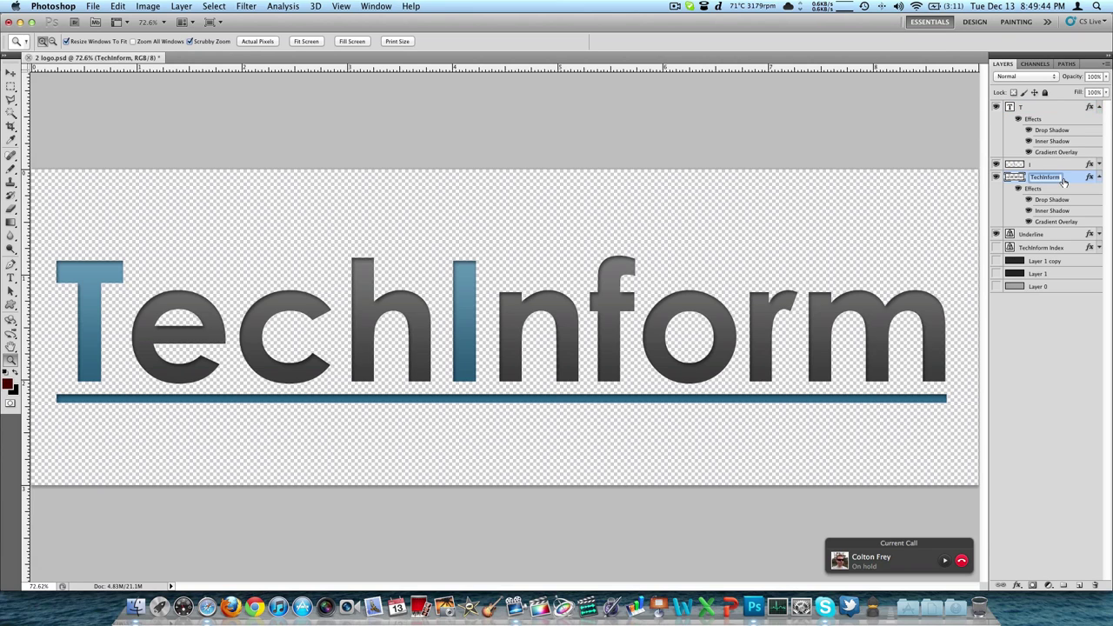
pyautogui.doubleClick(1066, 183)
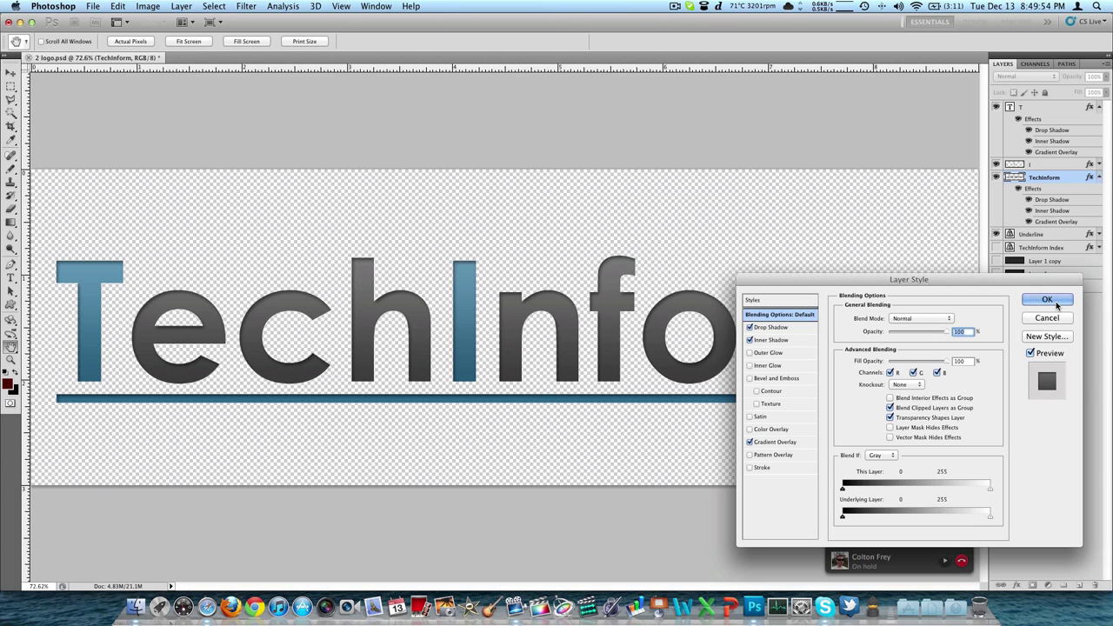
pyautogui.click(770, 443)
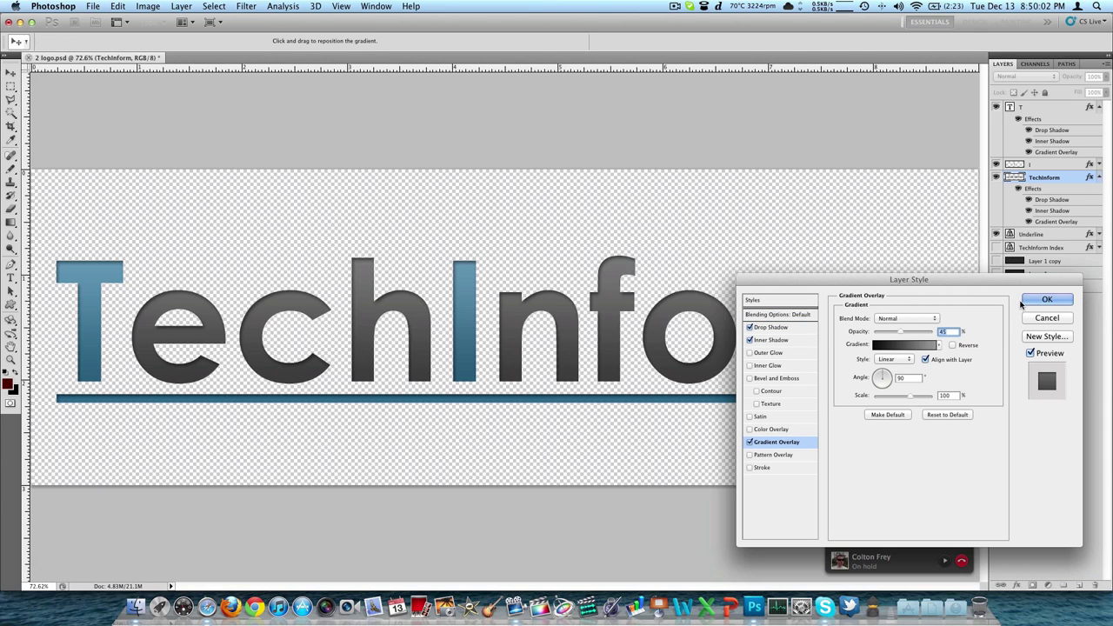
# Turn off the TechInform gradient overlay, sample grey 606060 as foreground, and reopen its style.
pyautogui.click(750, 444)
pyautogui.click(1048, 299)
pyautogui.click(16, 137)
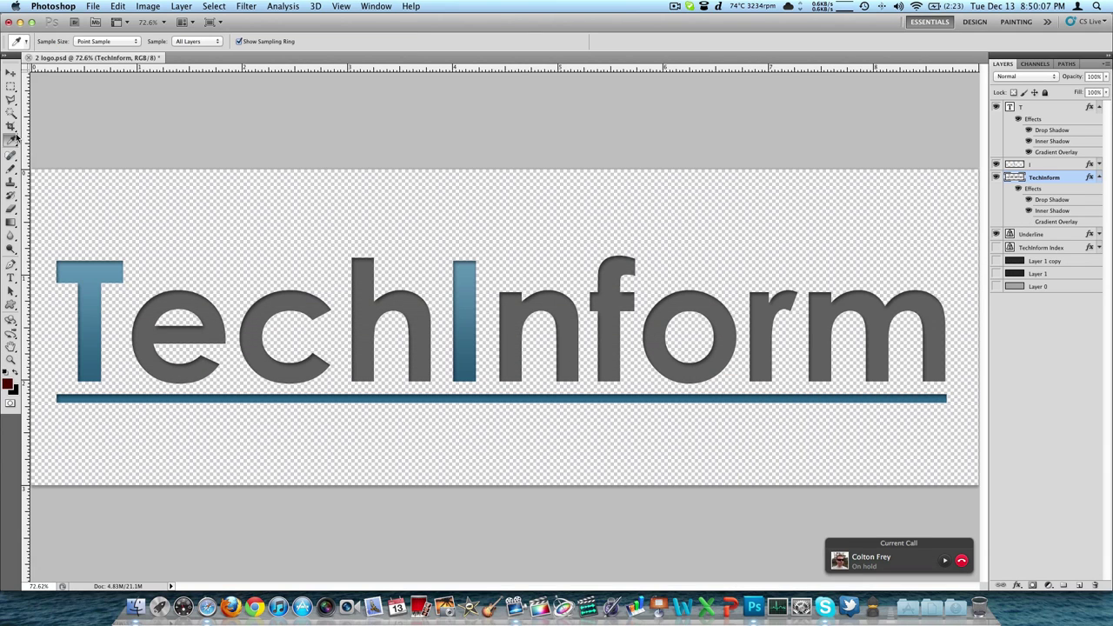
pyautogui.click(302, 303)
pyautogui.click(9, 383)
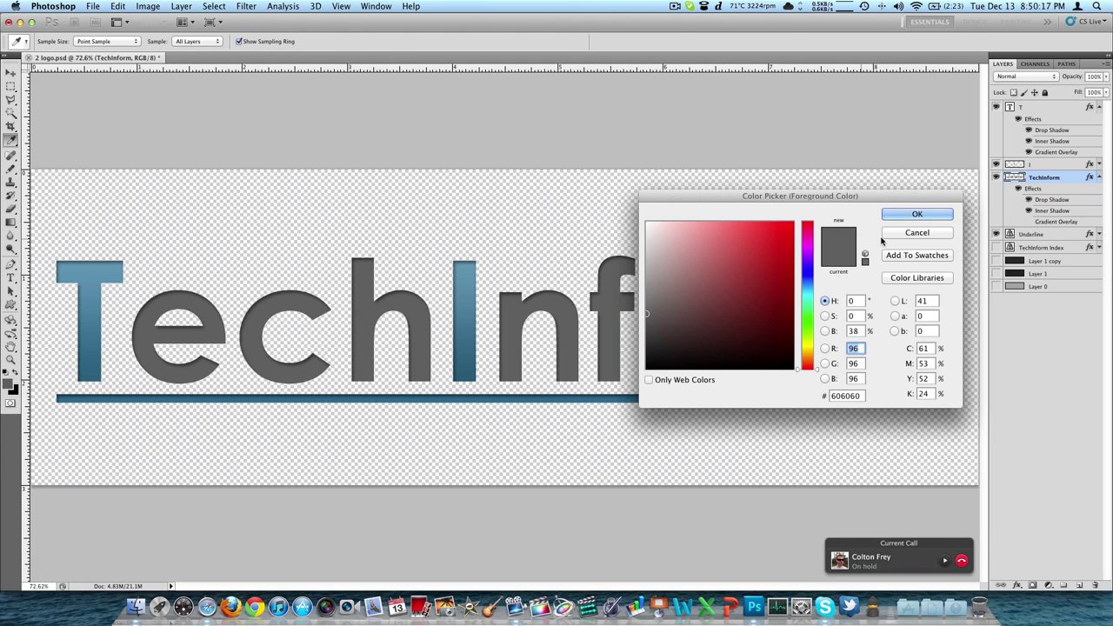
pyautogui.click(925, 216)
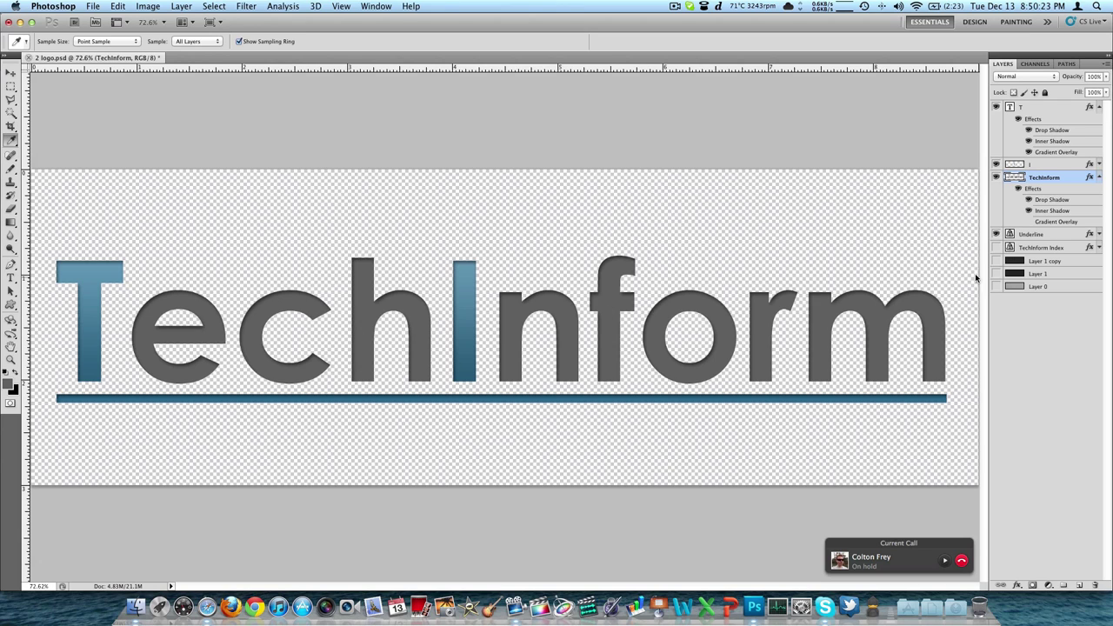
pyautogui.doubleClick(1065, 177)
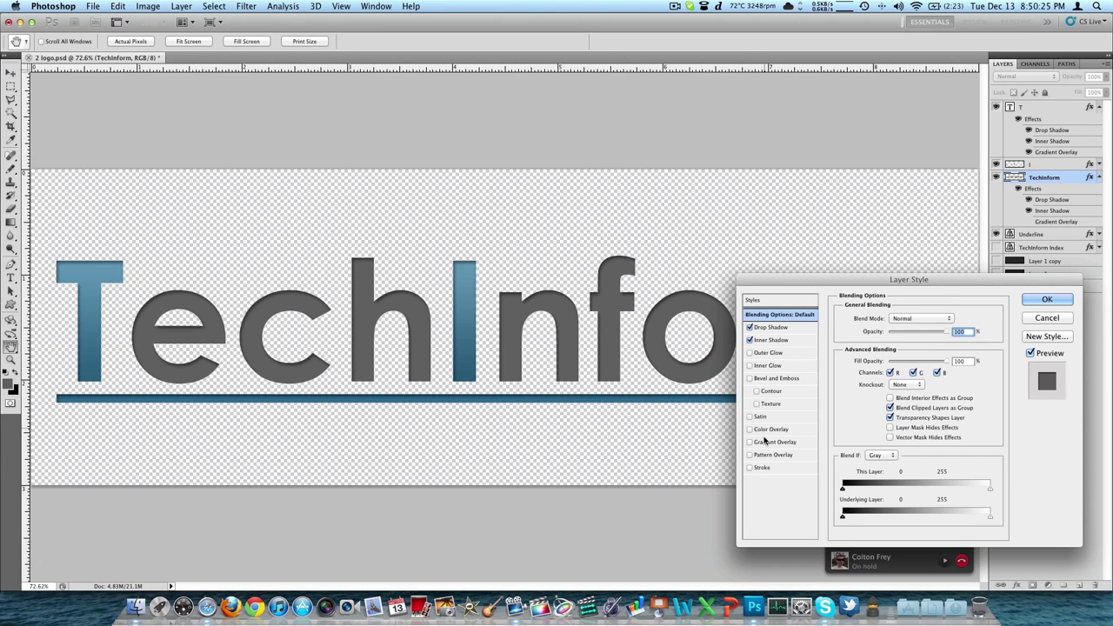
# Re-enable the TechInform gradient overlay with a 0e0e0e-to-989898 gradient.
pyautogui.click(750, 442)
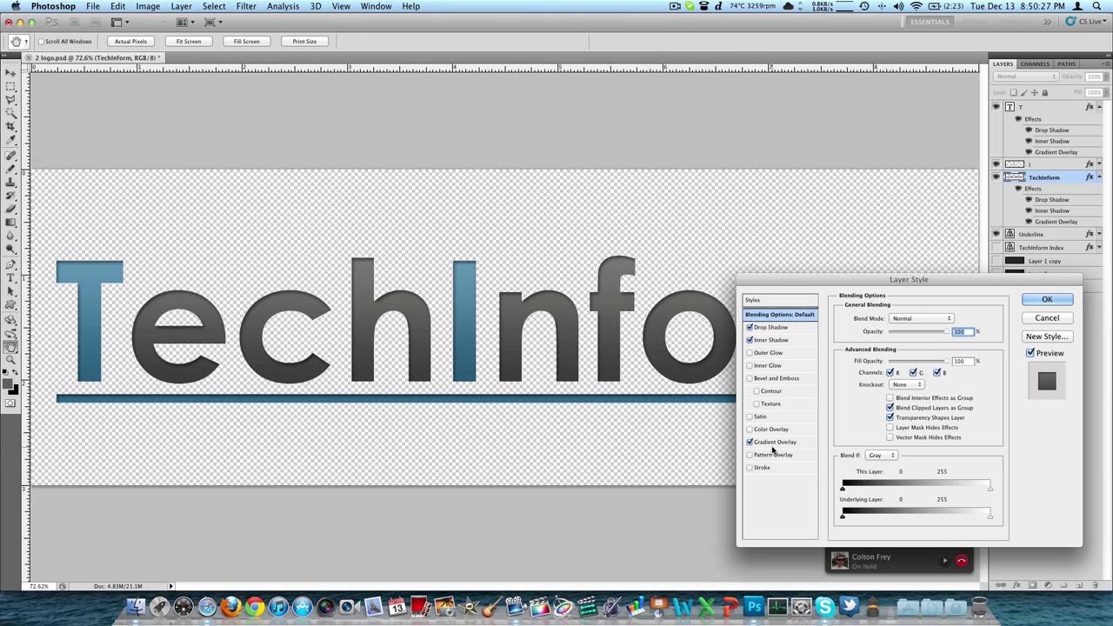
pyautogui.click(775, 442)
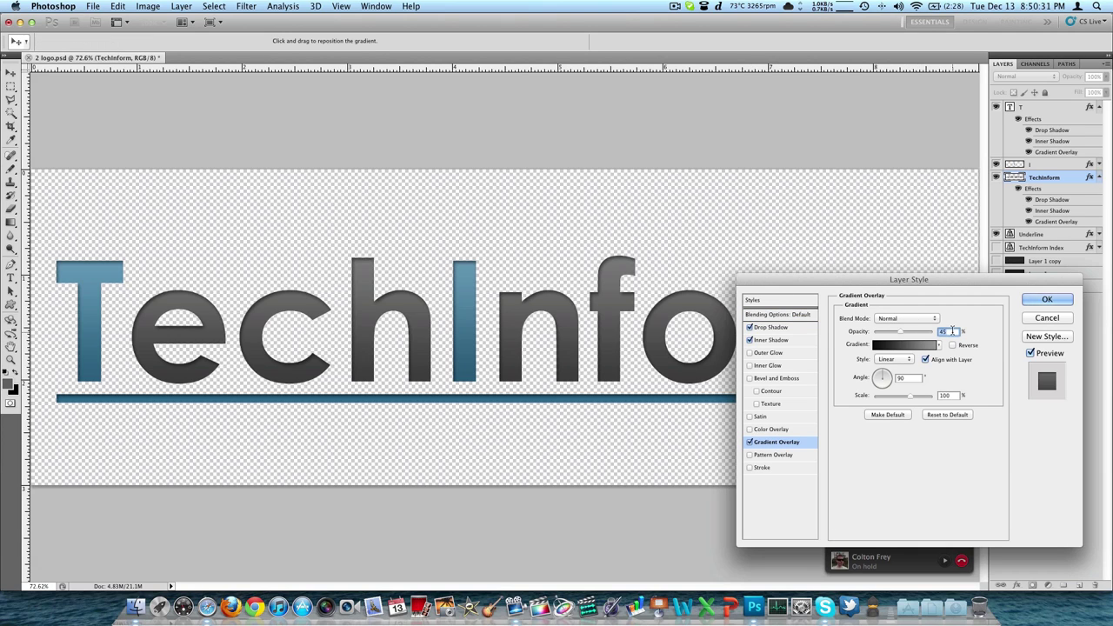
pyautogui.click(915, 346)
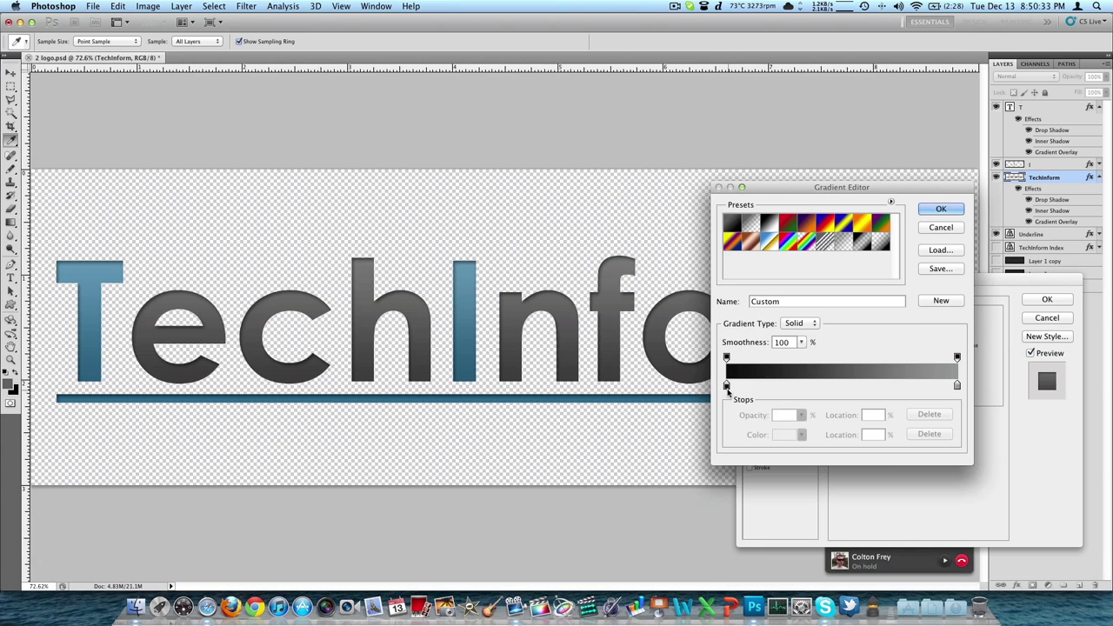
pyautogui.doubleClick(727, 386)
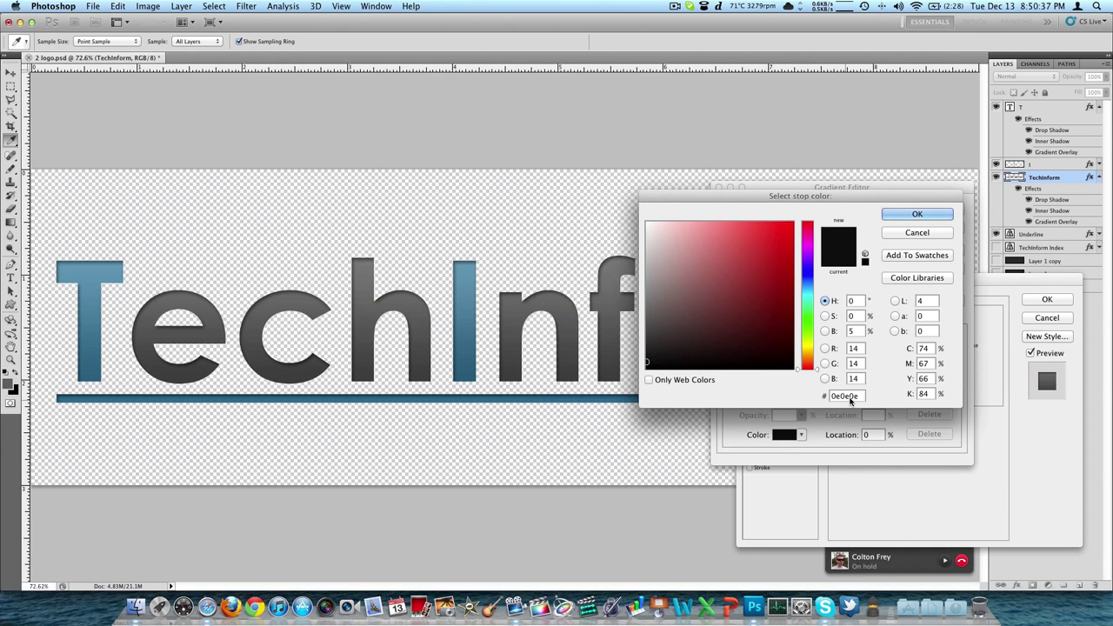
pyautogui.click(903, 215)
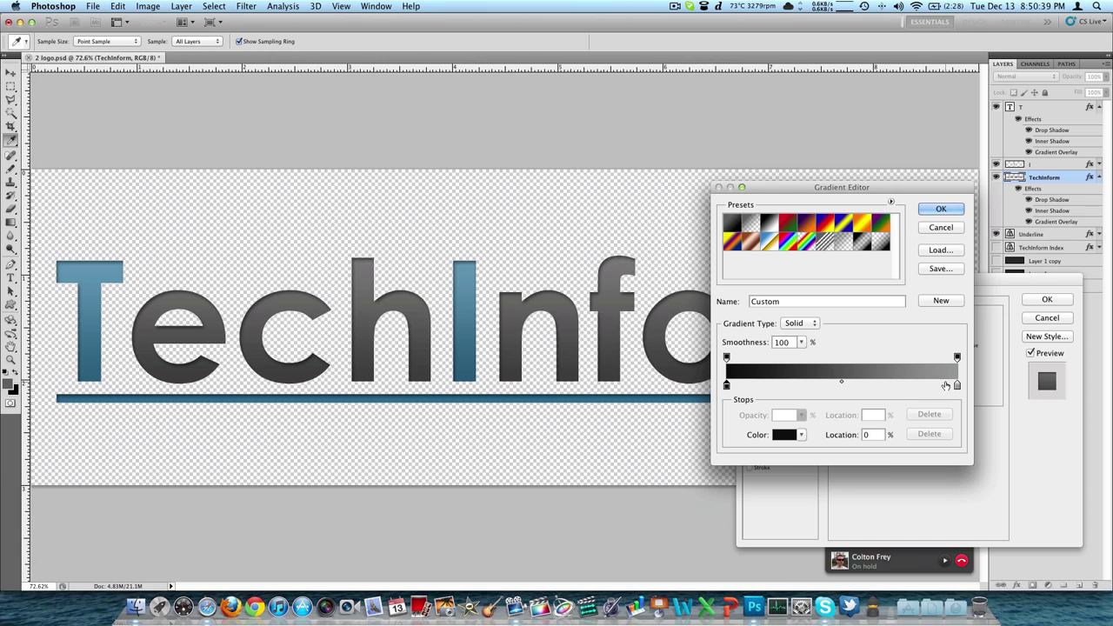
pyautogui.doubleClick(955, 386)
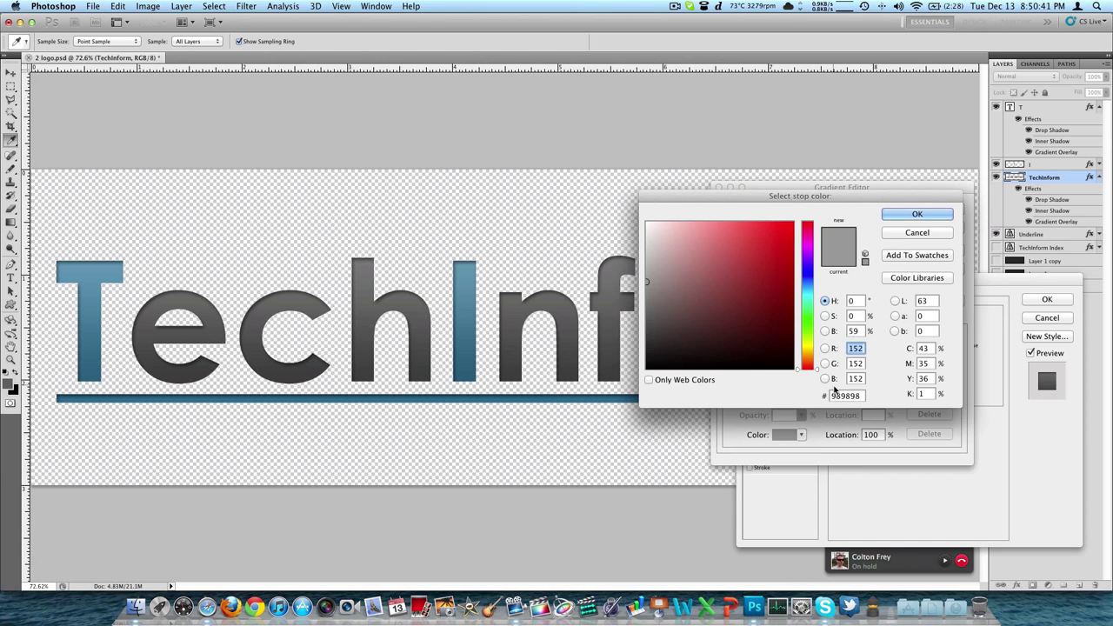
pyautogui.click(911, 221)
pyautogui.click(927, 219)
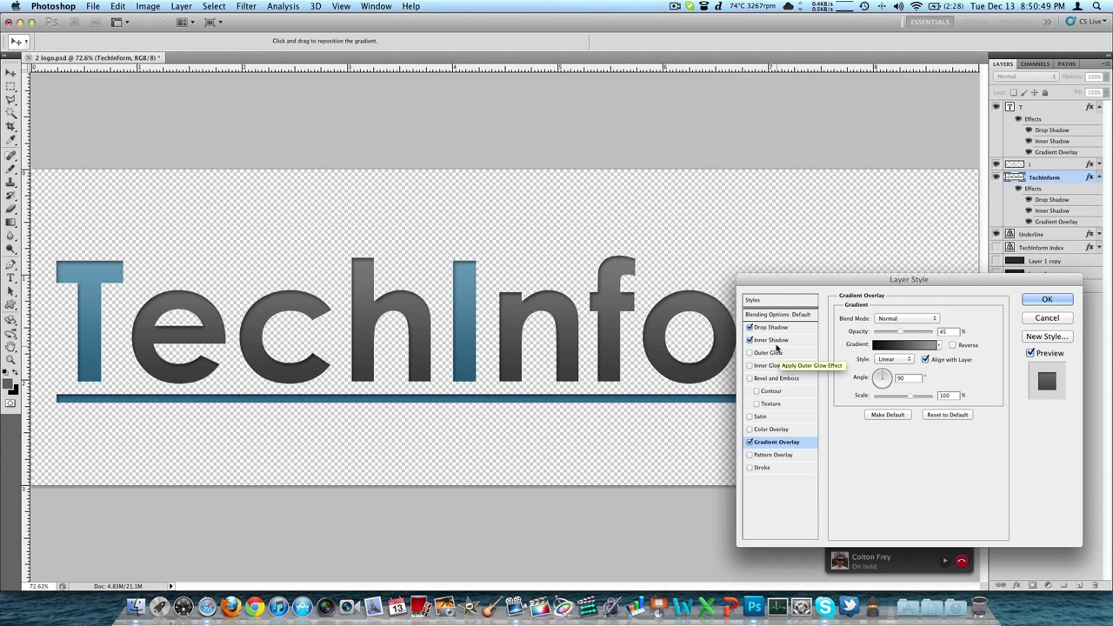
# Review the inner shadow and white drop shadow settings, then apply the layer style.
pyautogui.click(773, 340)
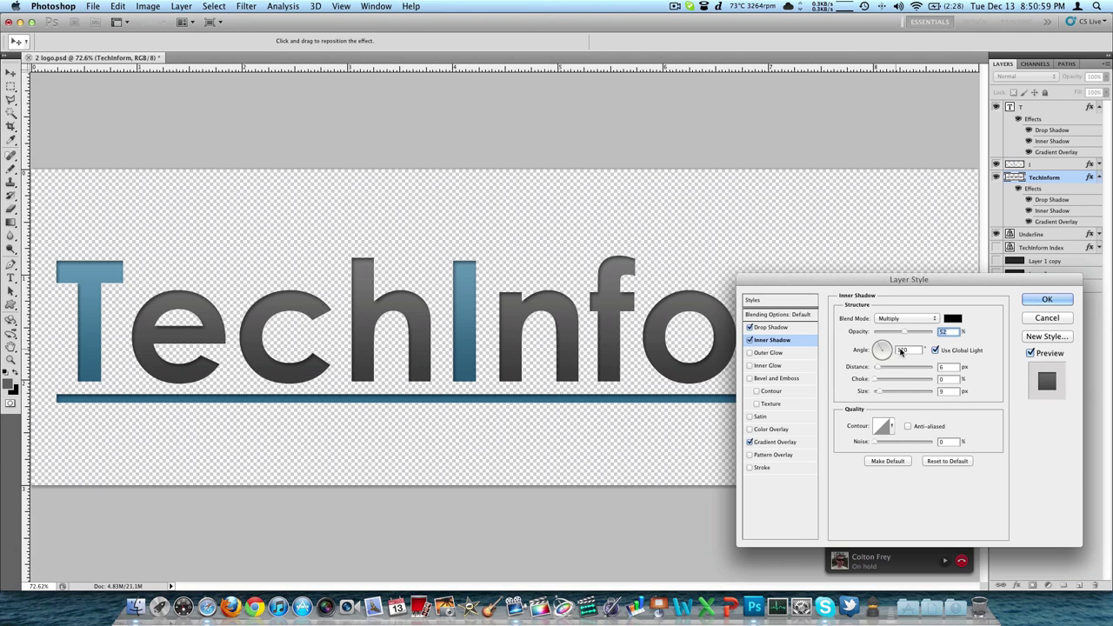
pyautogui.click(793, 327)
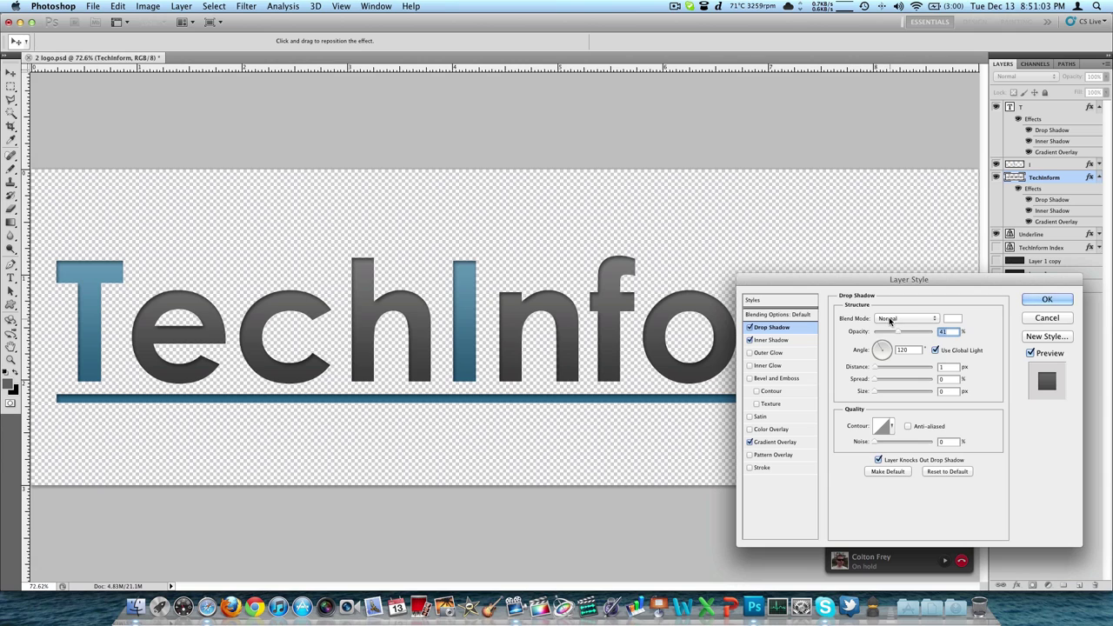
pyautogui.click(953, 319)
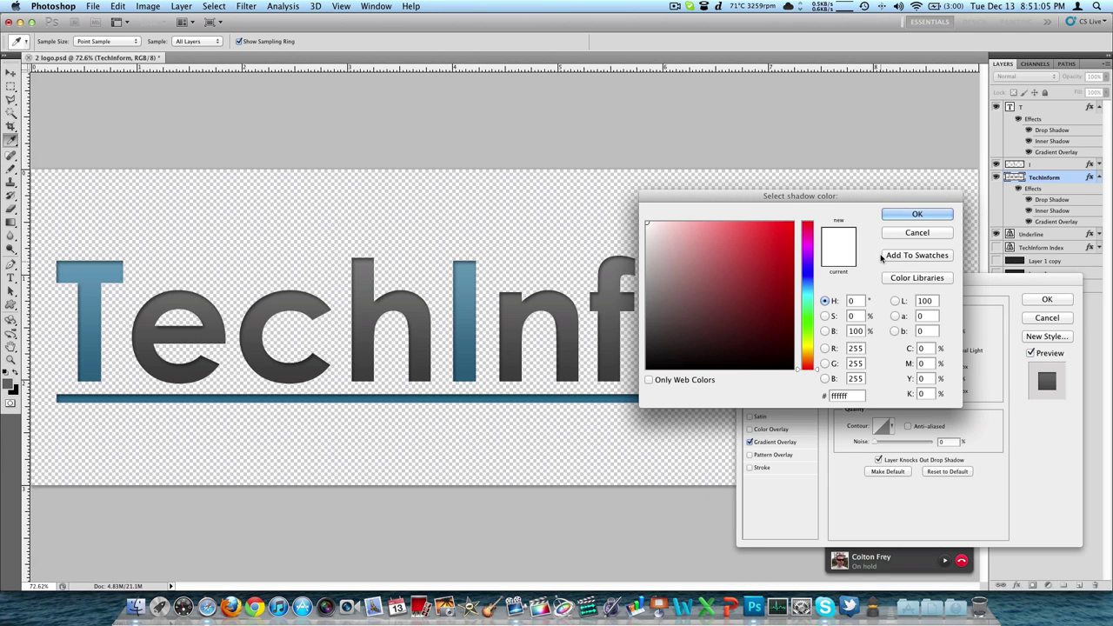
pyautogui.click(916, 214)
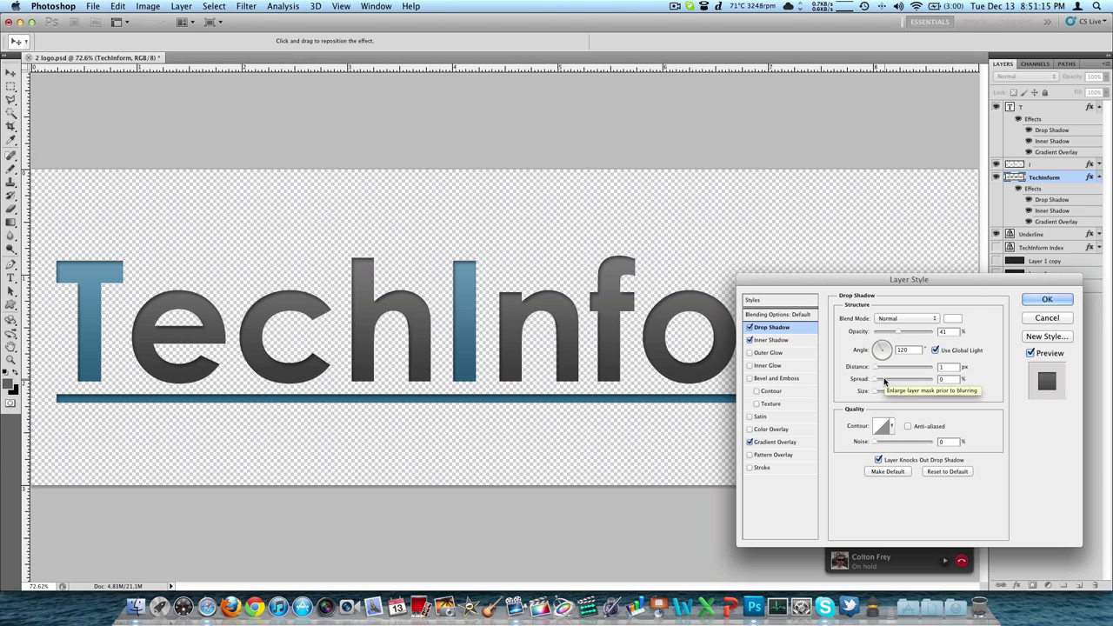
pyautogui.click(1048, 300)
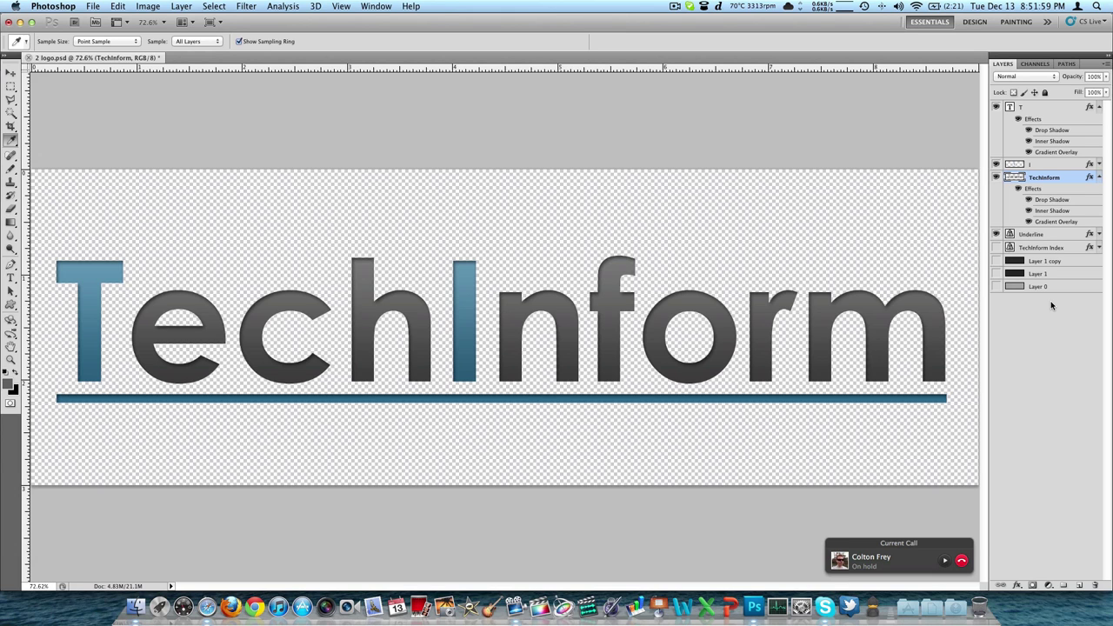
# Quit Photoshop with Cmd+Q, discarding changes to the logo document.
pyautogui.press('super+q')
# Discard unsaved changes on quitting, then reload the TechInform.us homepage in Safari and scroll through it.
pyautogui.click(508, 206)
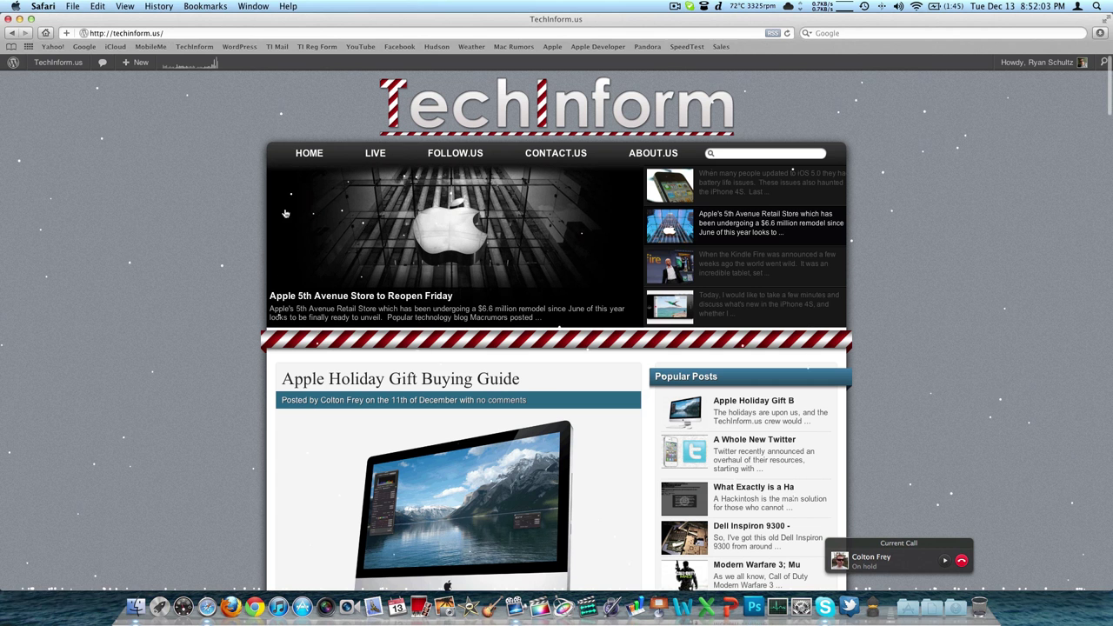
pyautogui.click(508, 206)
pyautogui.press('super+shift+h')
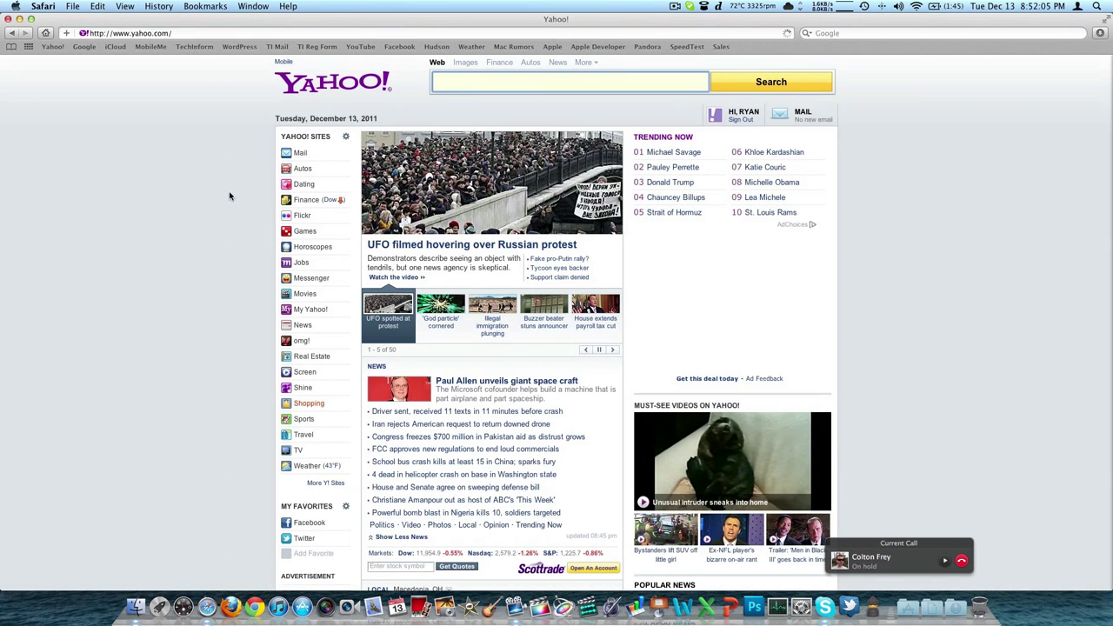
pyautogui.click(196, 47)
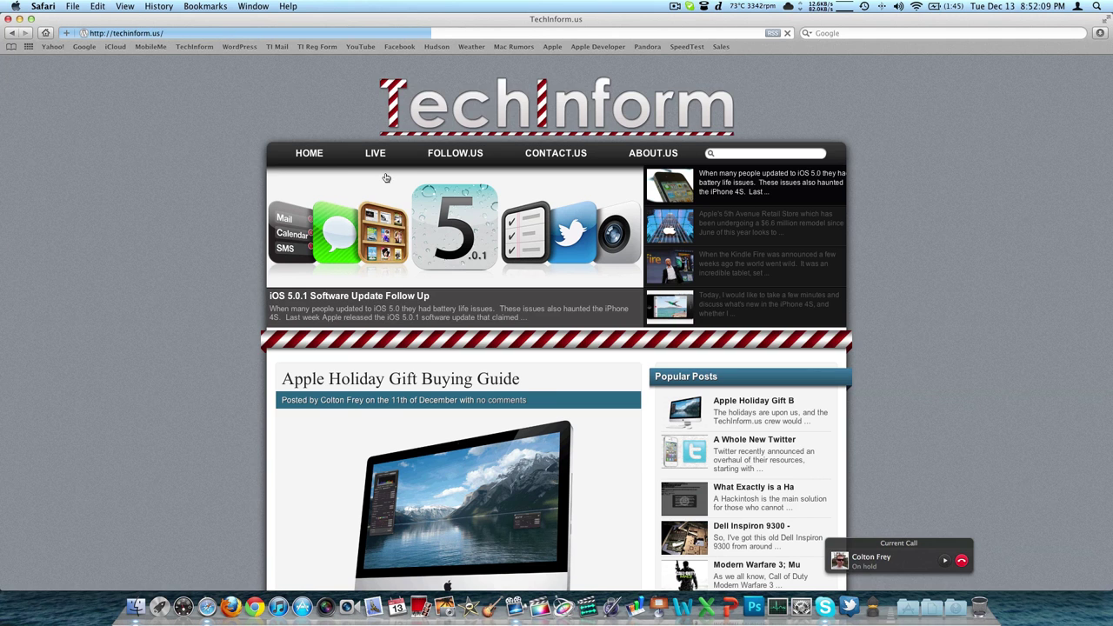
pyautogui.scroll(-5, 389, 263)
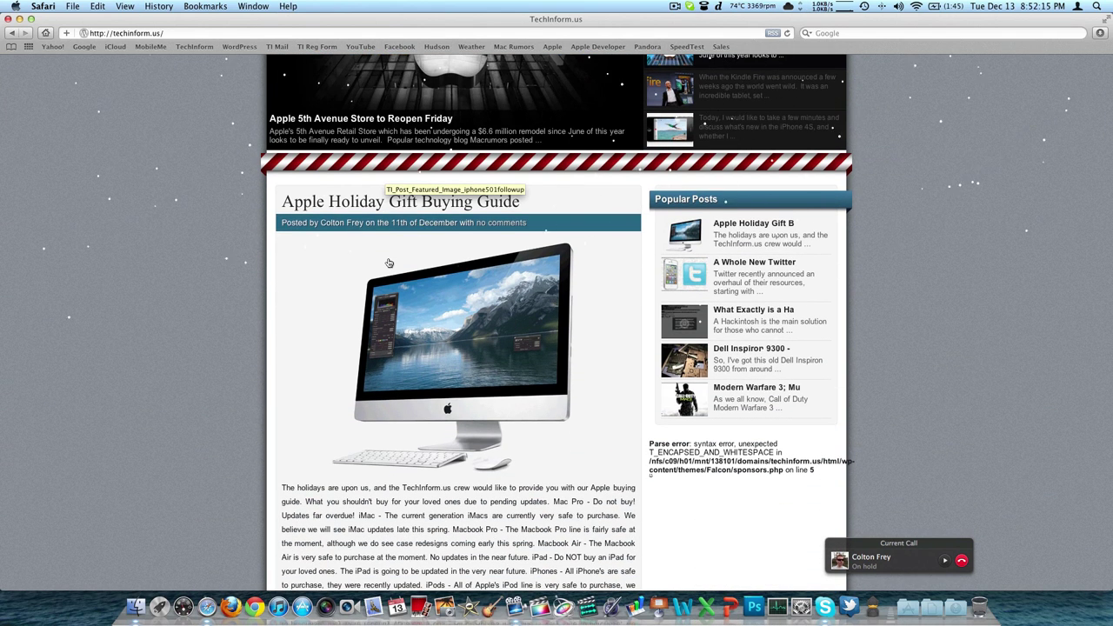
pyautogui.scroll(5, 389, 263)
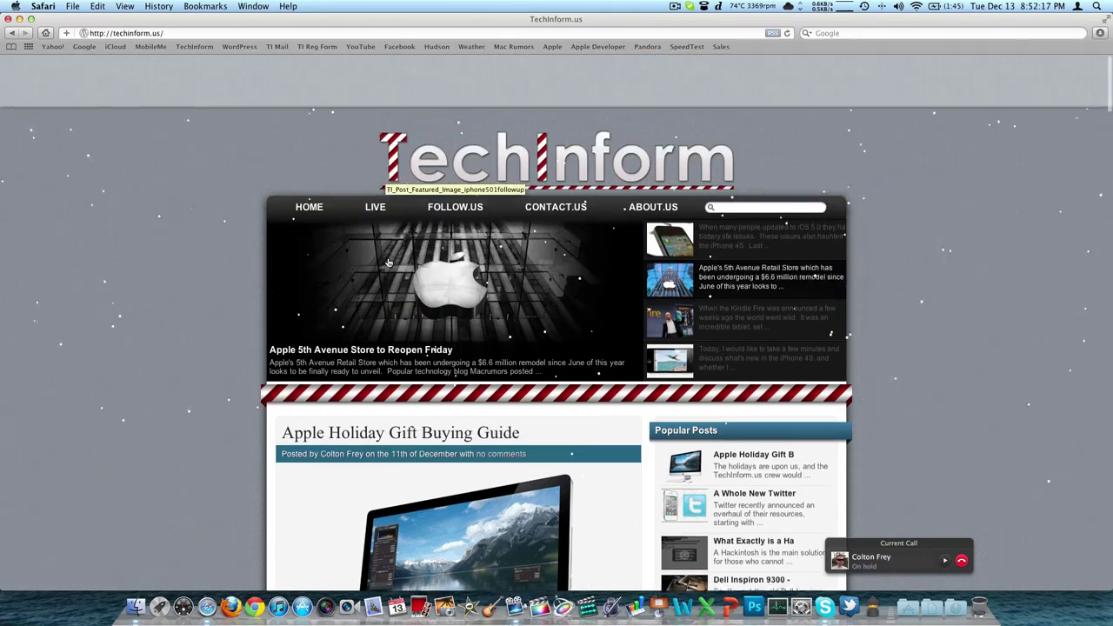